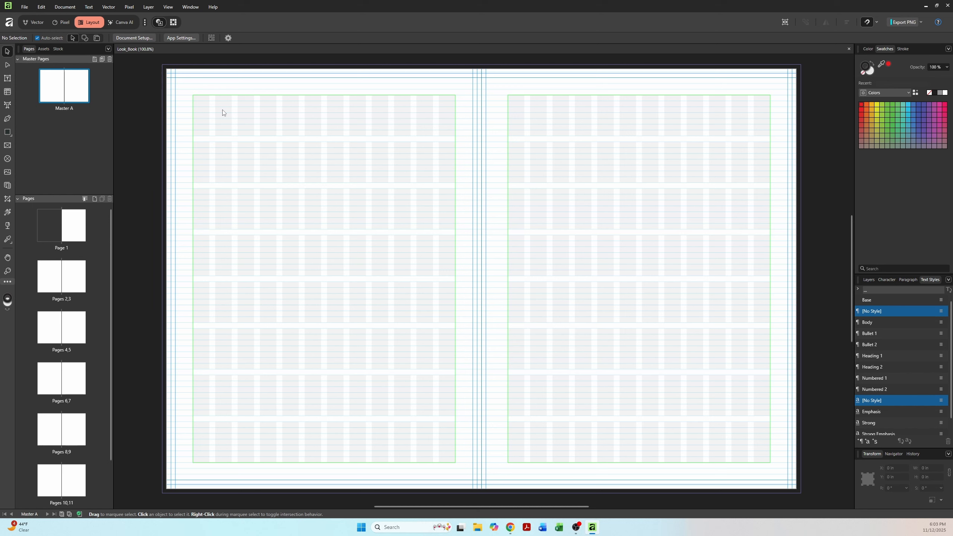
Step: Duplicate the Master A spread and open the duplicate for editing
right_click(58, 86)
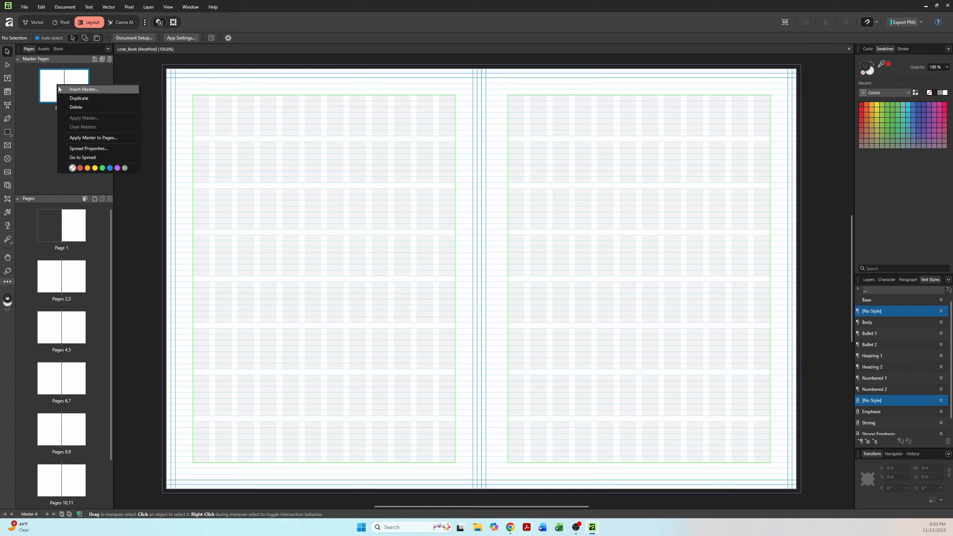
left_click(66, 98)
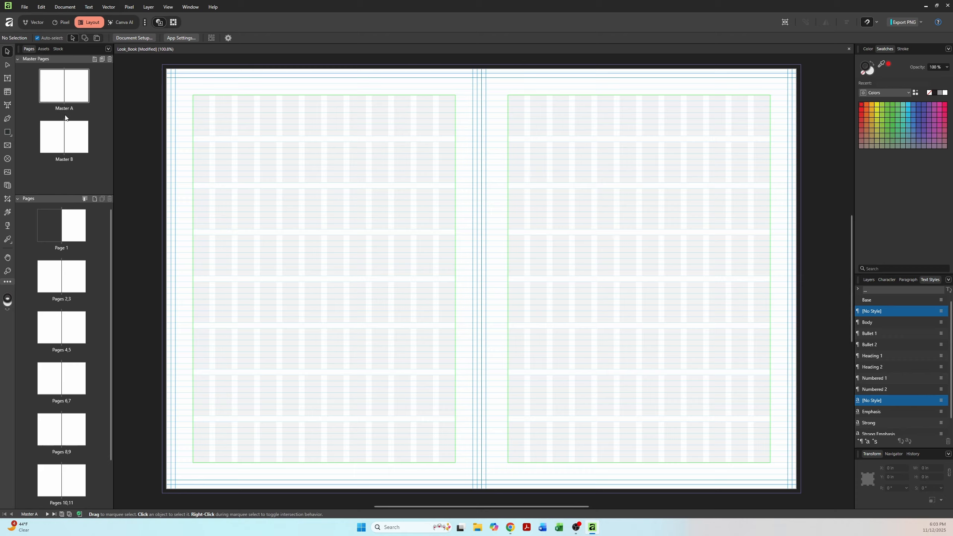
left_click(69, 137)
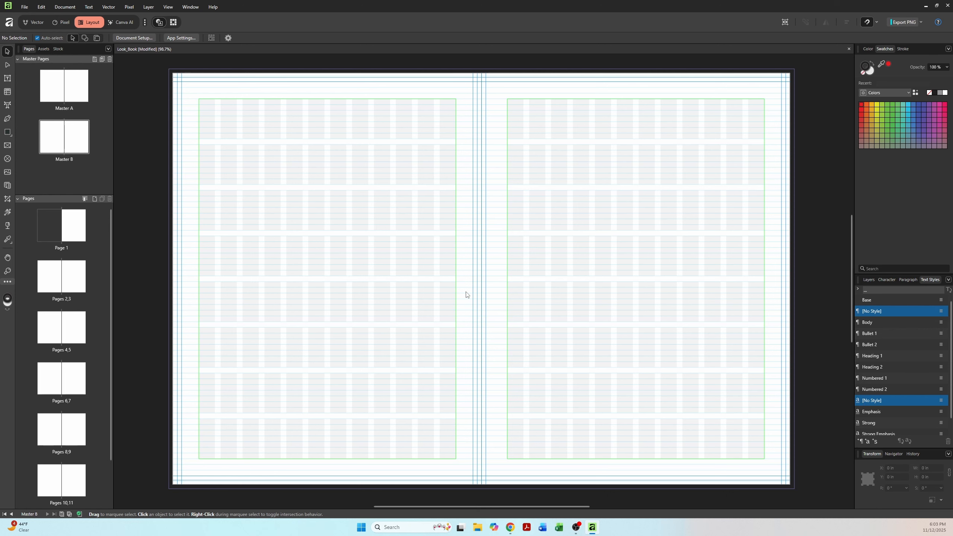
Step: Draw a text frame about 1.75 × 0.7 in at the left page's upper-left margin corner and fill it with filler text
left_click(8, 79)
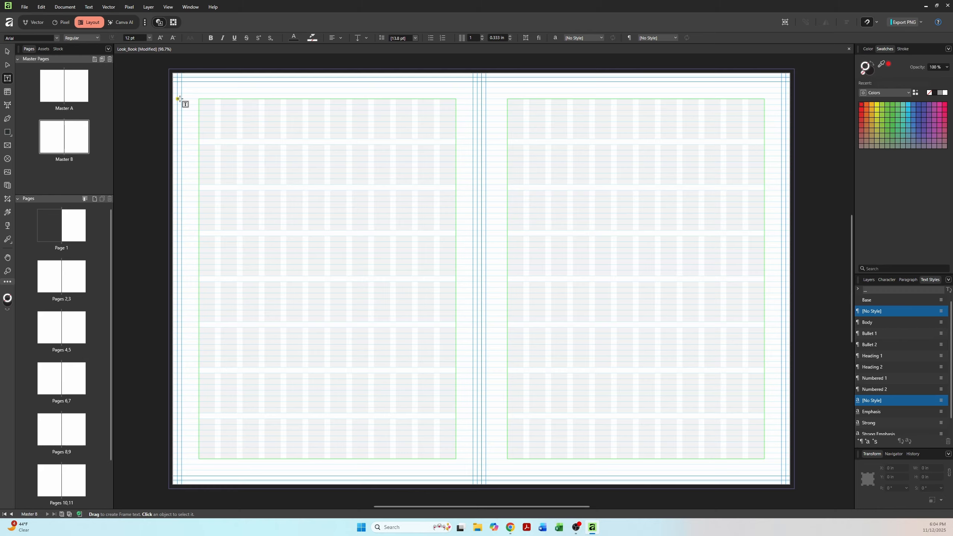
left_click_drag(199, 100, 259, 122)
right_click(213, 109)
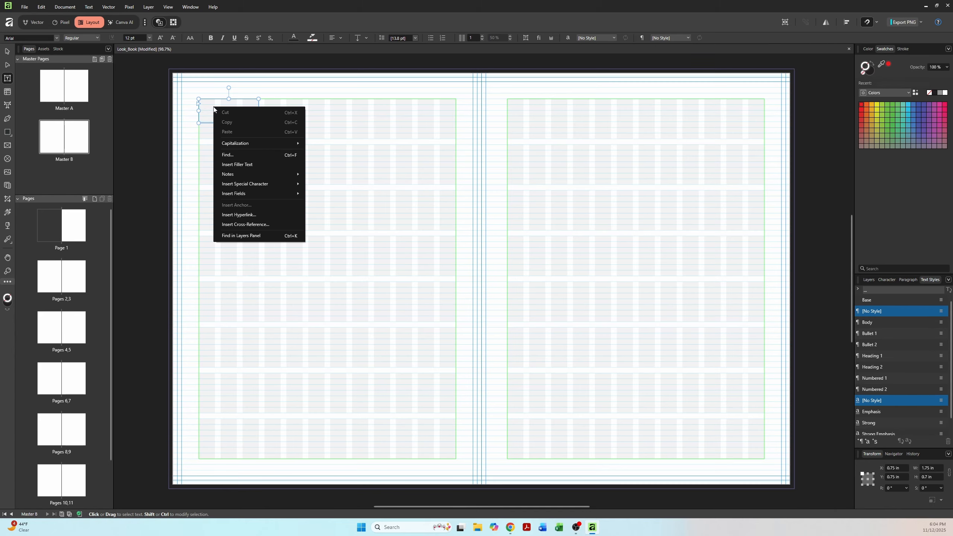
left_click(238, 164)
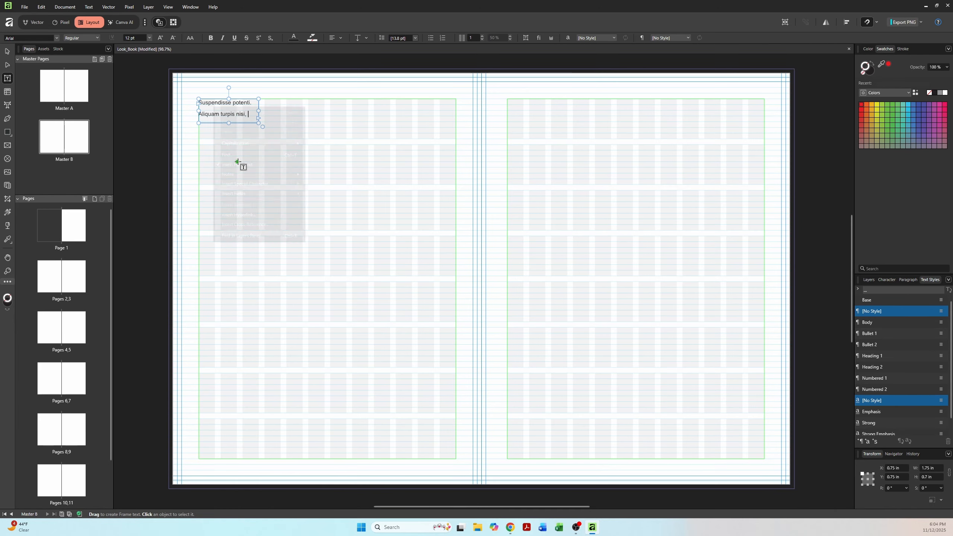
left_click(7, 51)
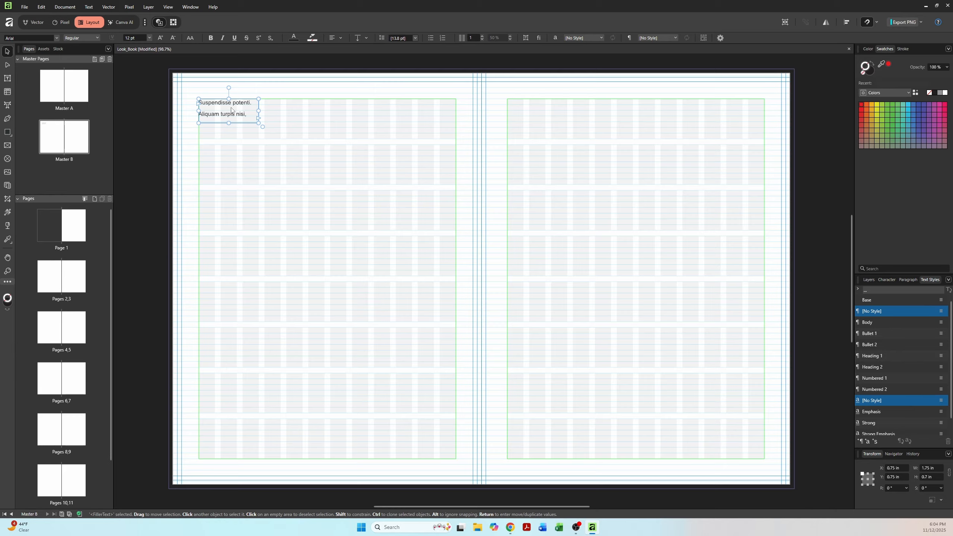
Step: Duplicate the text frame one gutter to its right and apply the Strong character style to the copy
left_click_drag(232, 110, 298, 114)
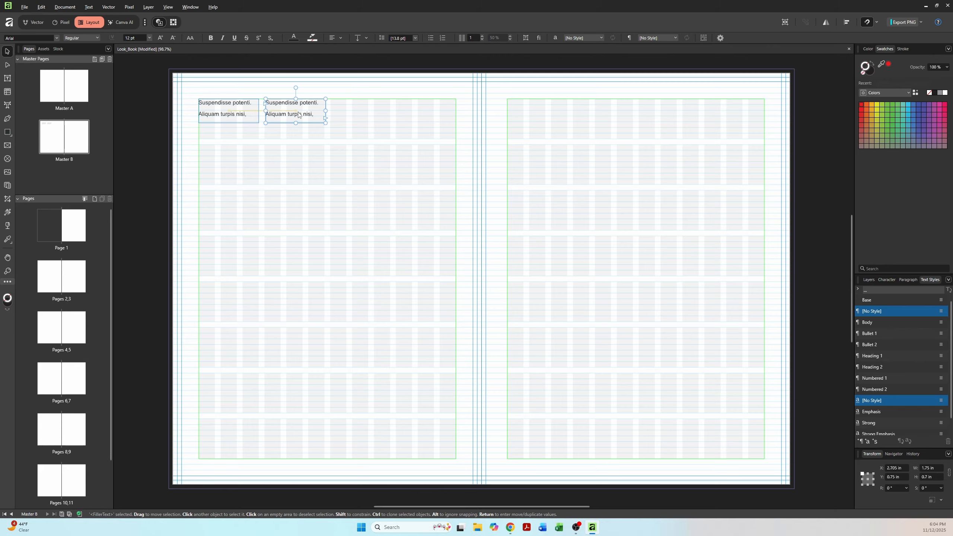
left_click(297, 136)
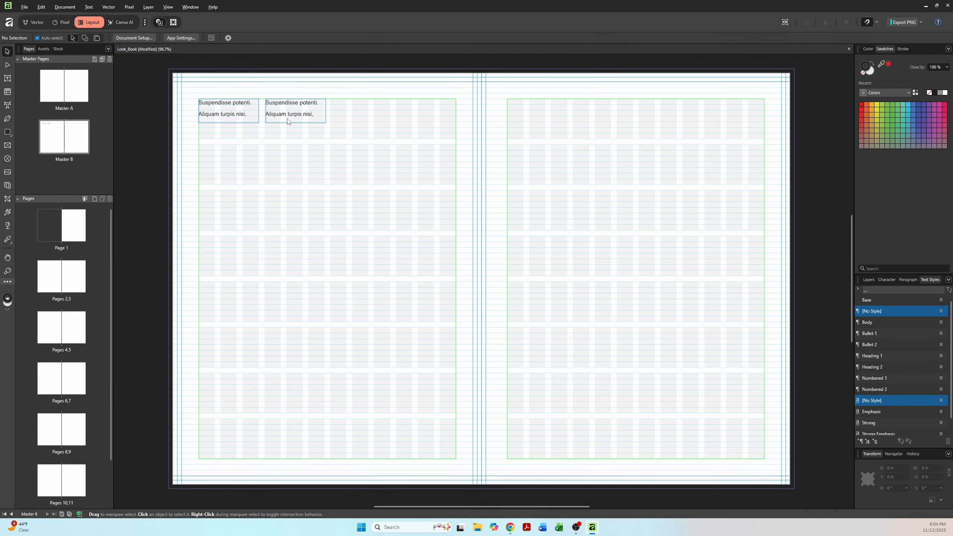
left_click(287, 121)
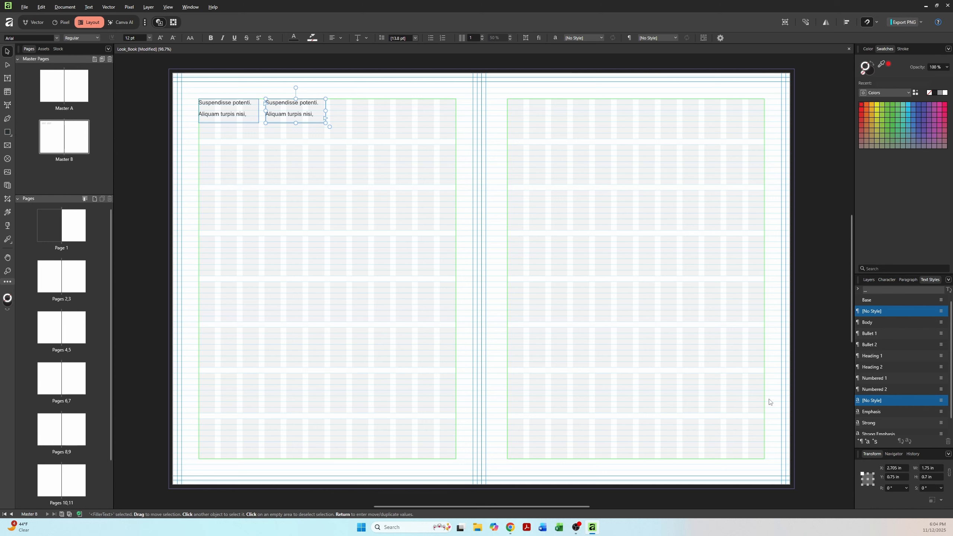
left_click(871, 423)
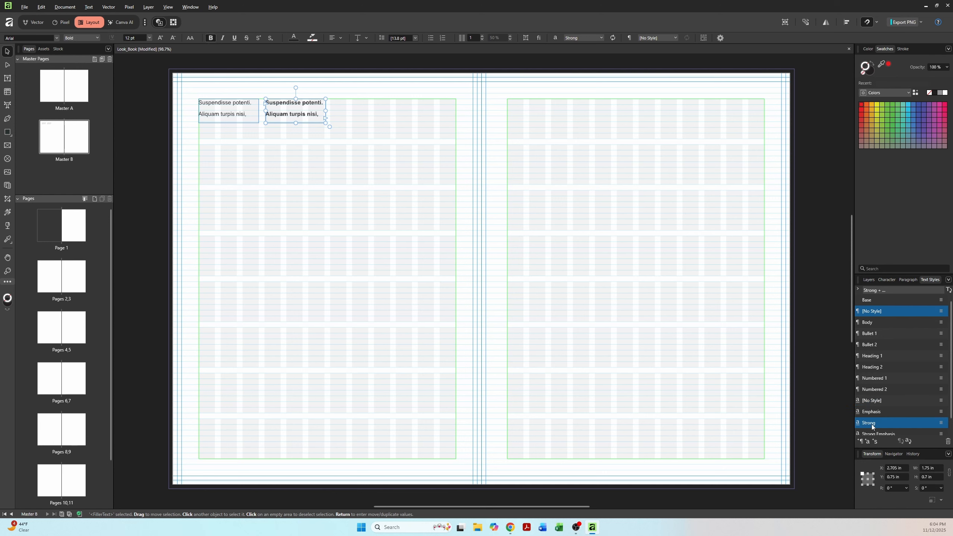
Step: Set all the text in the original left text frame to Bold directly, without using a text style
double_click(221, 109)
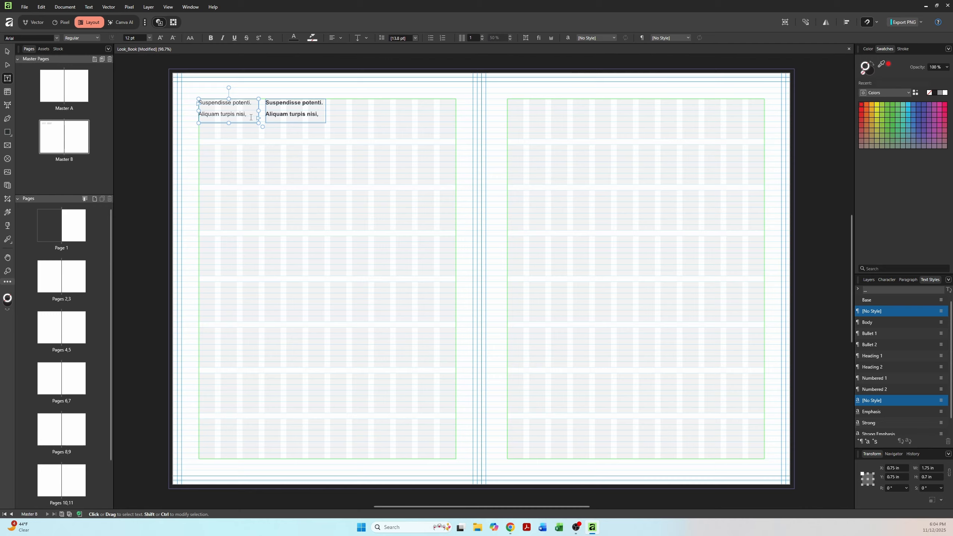
key("ctrl+a")
left_click_drag(197, 105, 200, 108)
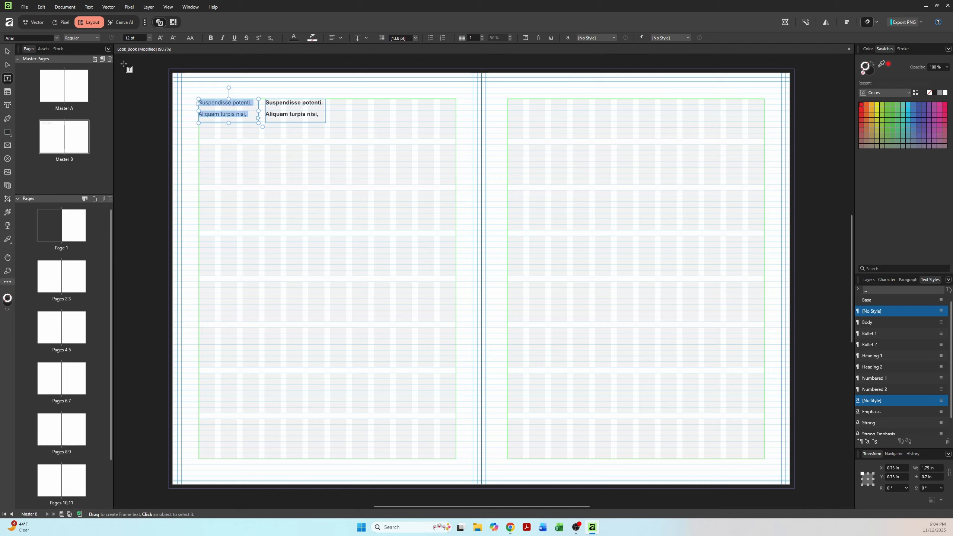
left_click(80, 37)
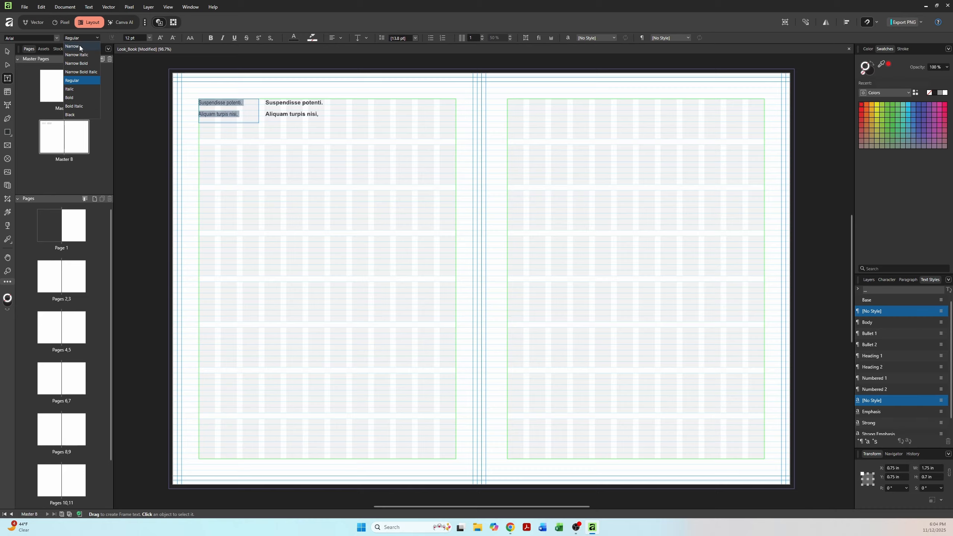
left_click(81, 97)
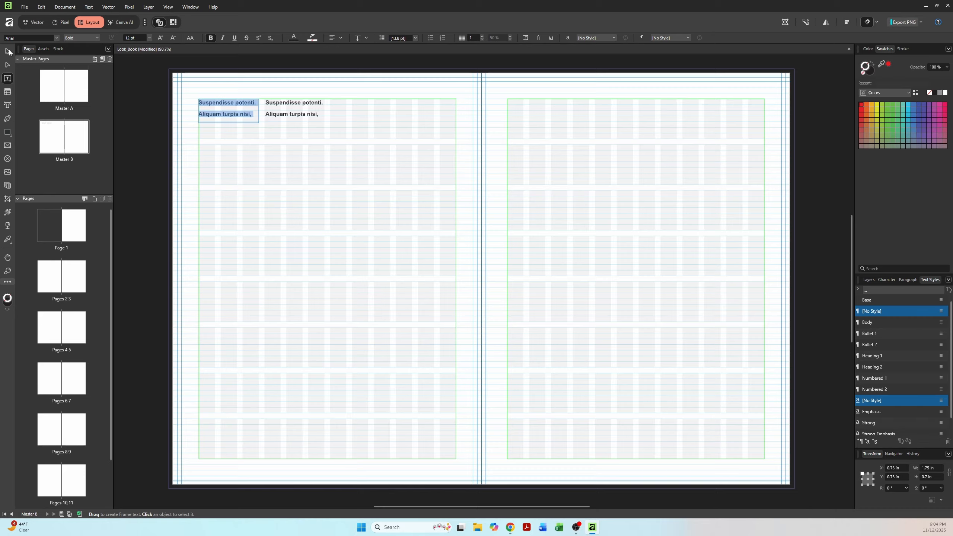
key("Escape")
Step: Copy the pair of text frames downward five times to make six rows on the left page
left_click_drag(190, 94, 354, 147)
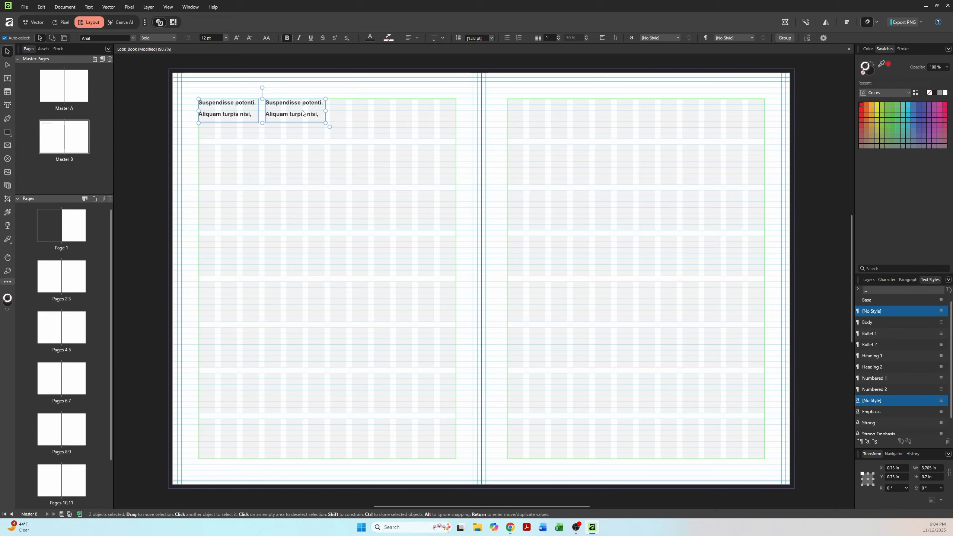
left_click_drag(303, 112, 292, 282)
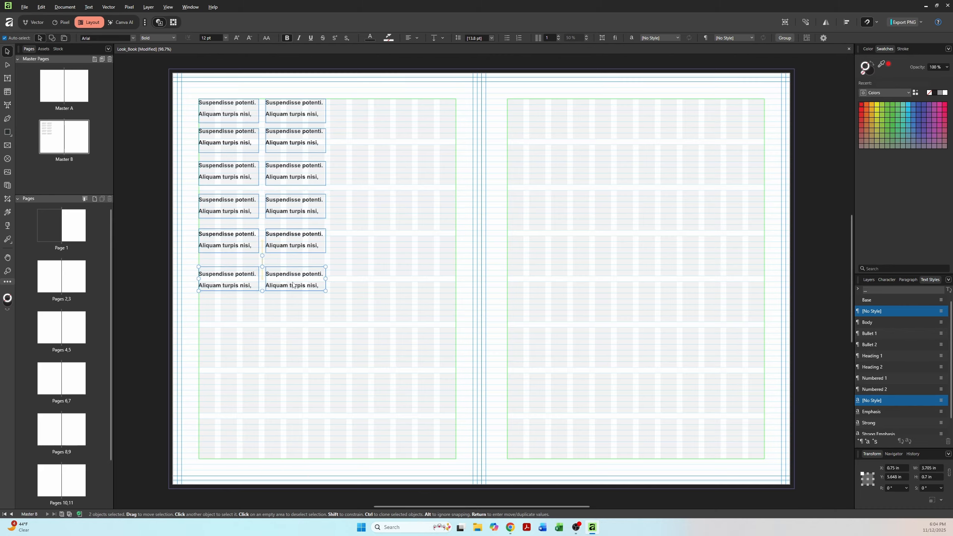
left_click(371, 277)
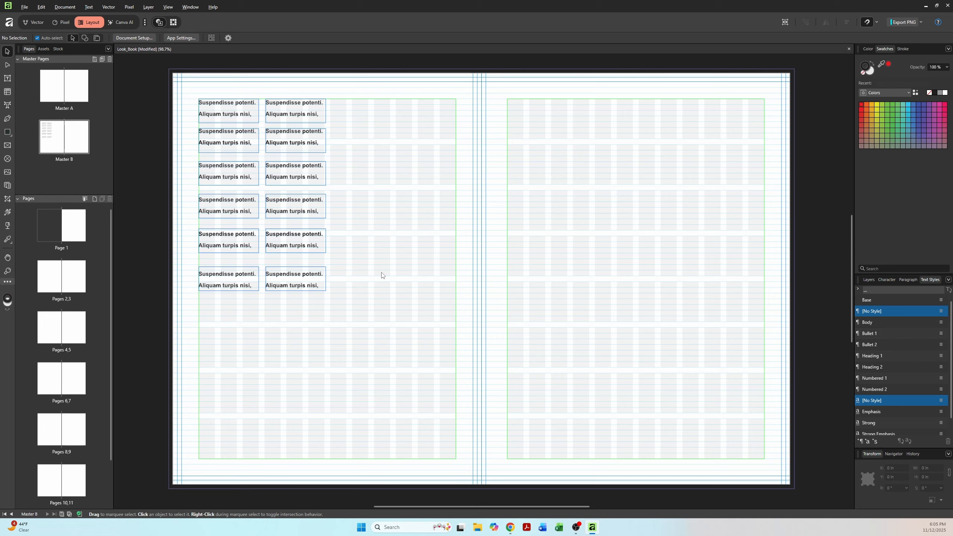
Step: Try a red font color in the Strong text style's definition, and discard the edit
double_click(872, 426)
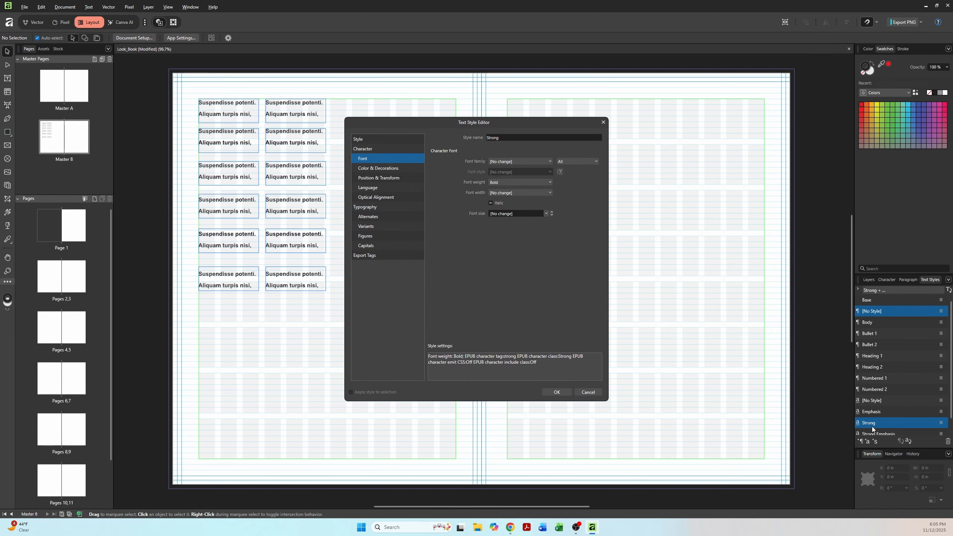
left_click(369, 169)
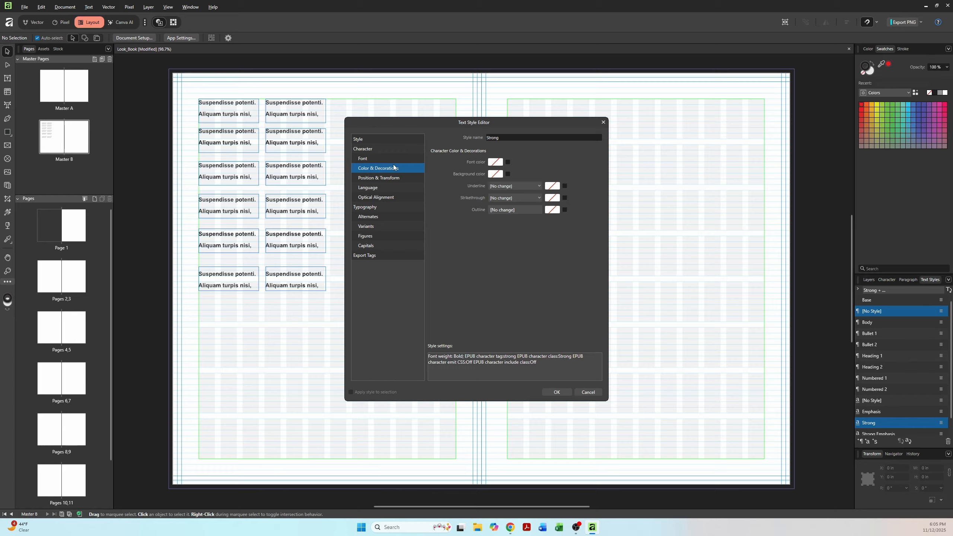
left_click(495, 162)
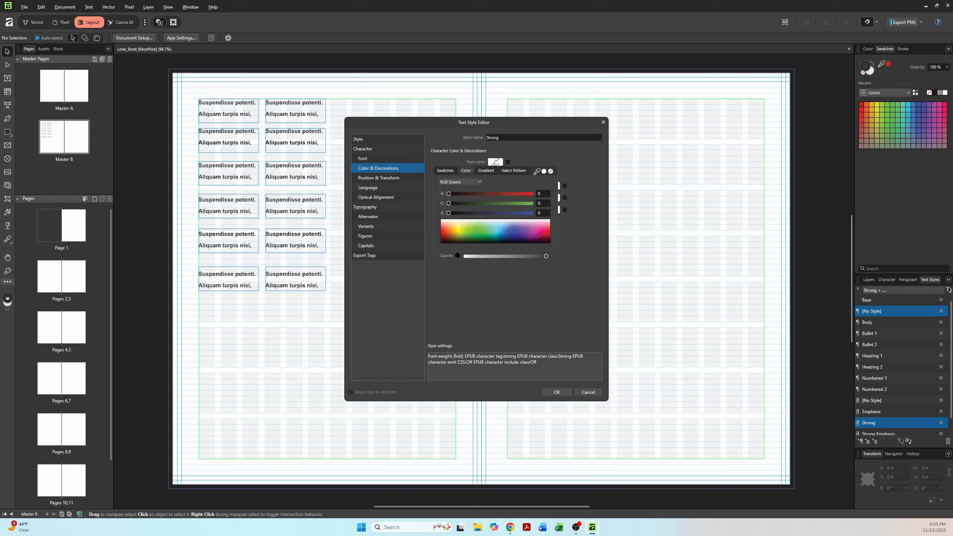
left_click(448, 171)
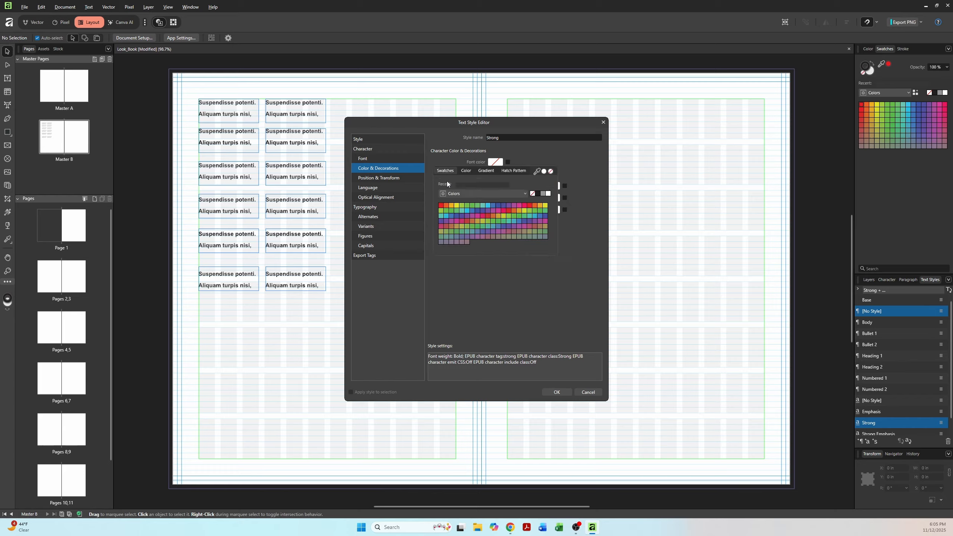
left_click(441, 206)
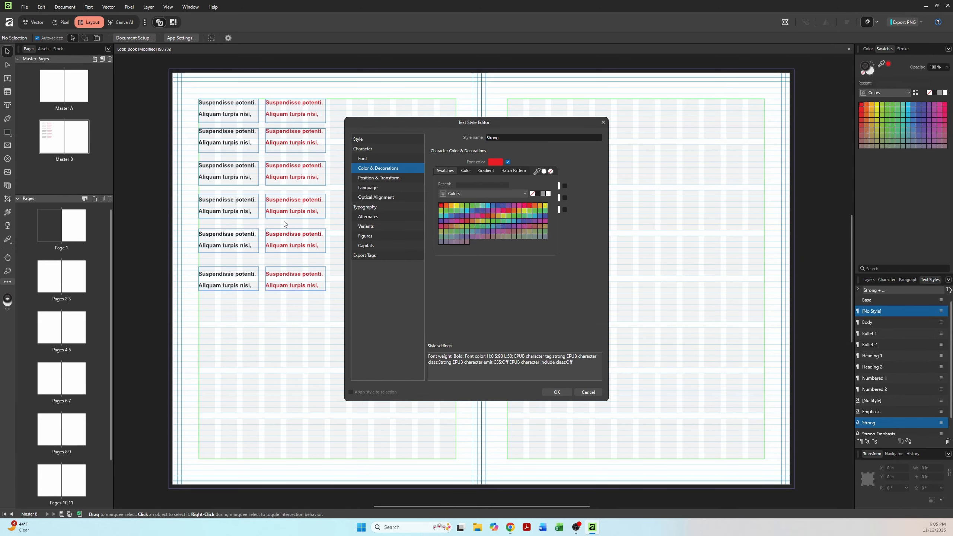
left_click(588, 392)
left_click(588, 392)
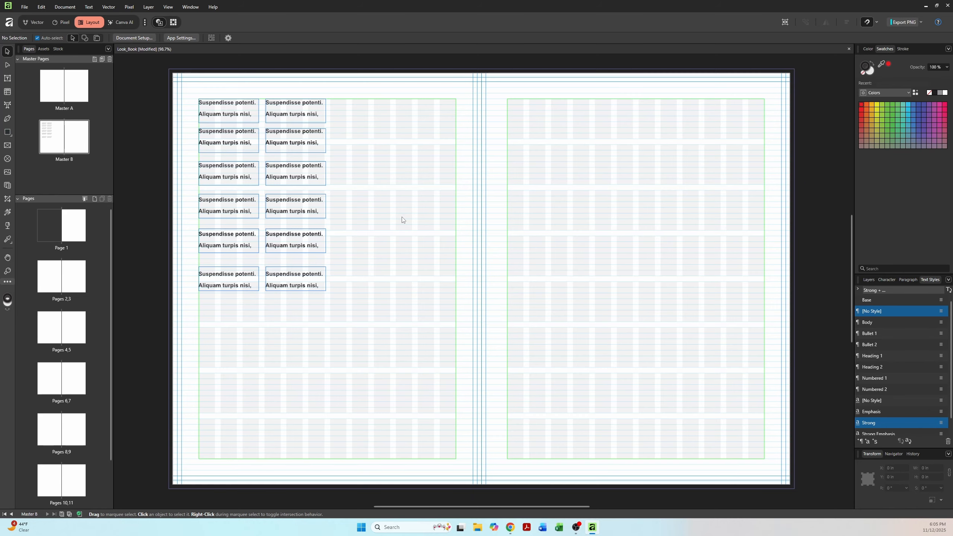
Step: Color the text in the first left-column text frame red directly, and deselect the frame
double_click(220, 111)
key("ctrl+a")
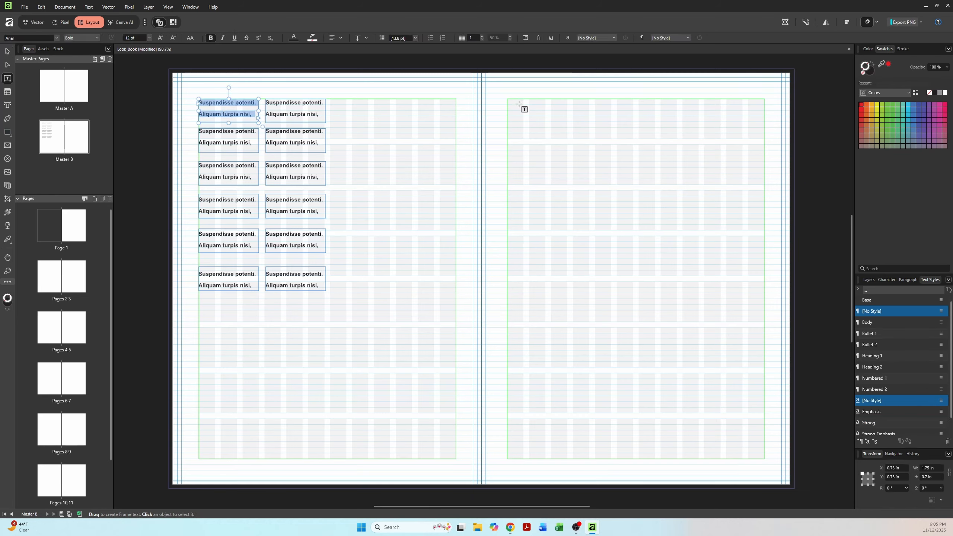
left_click(862, 105)
left_click(7, 51)
left_click(166, 143)
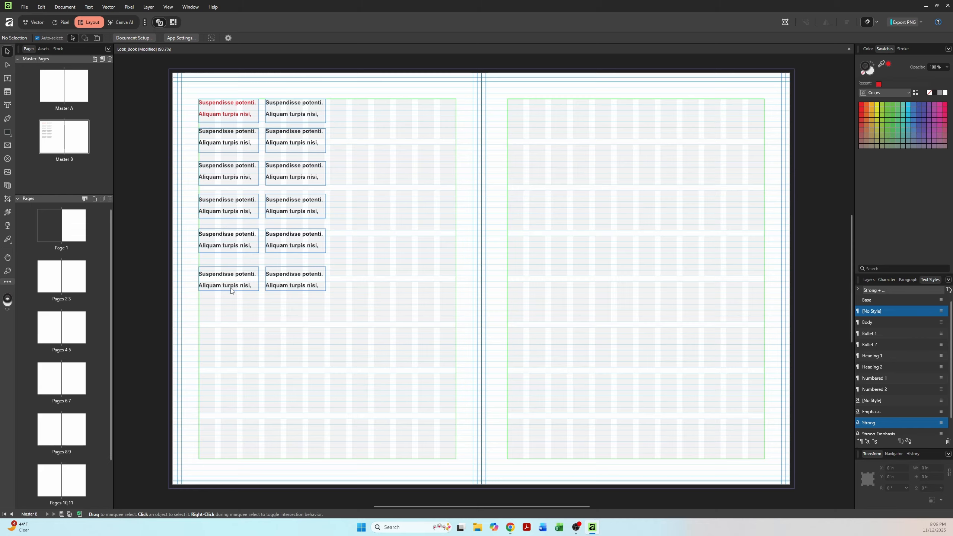
Step: Delete all the filler text frames from the master spread
left_click_drag(340, 318, 196, 91)
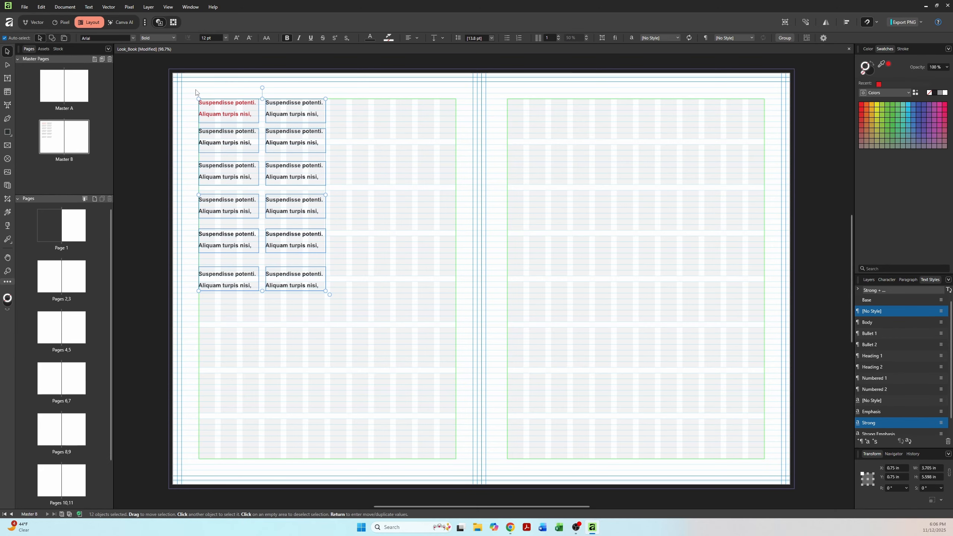
key("Delete")
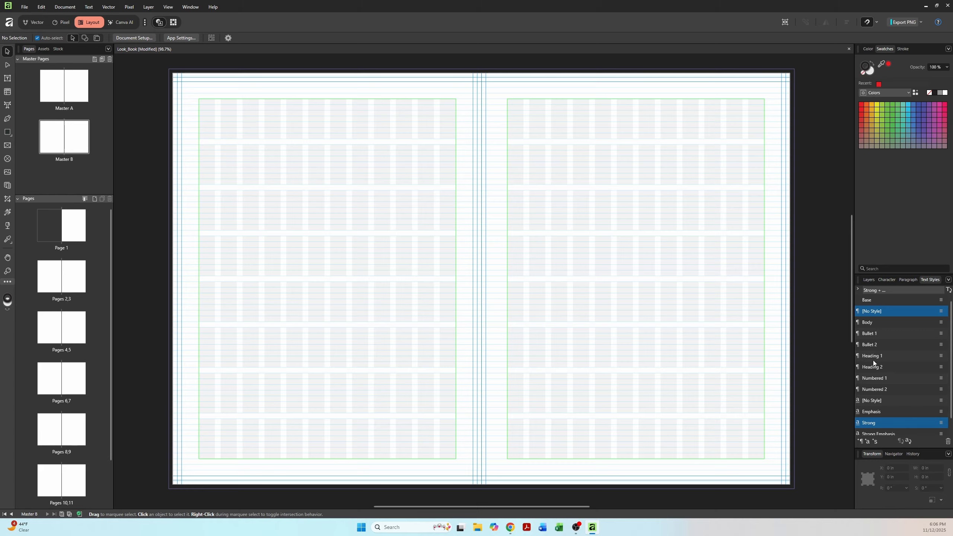
Step: Examine the Tab Stops and Justification settings of the Bullet 2 text style without changing them
double_click(874, 345)
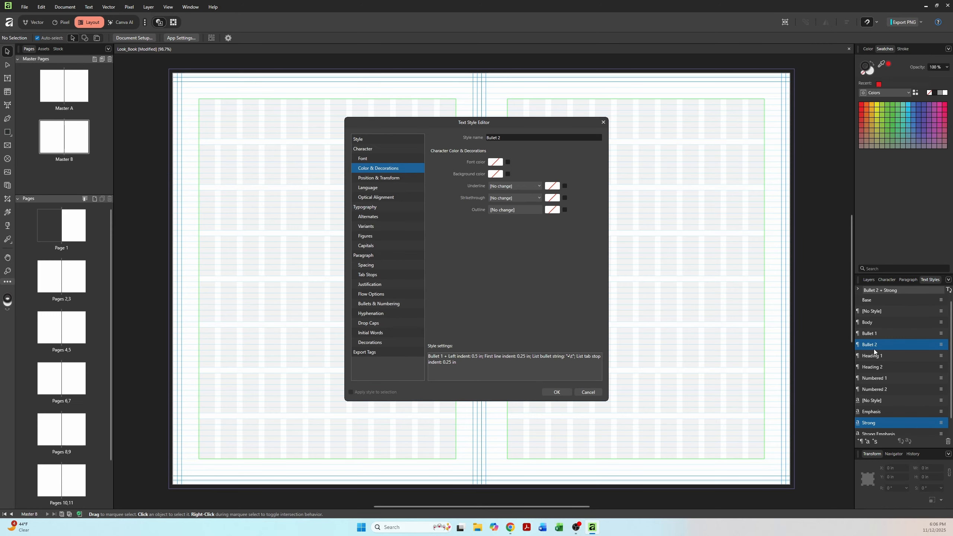
left_click(374, 278)
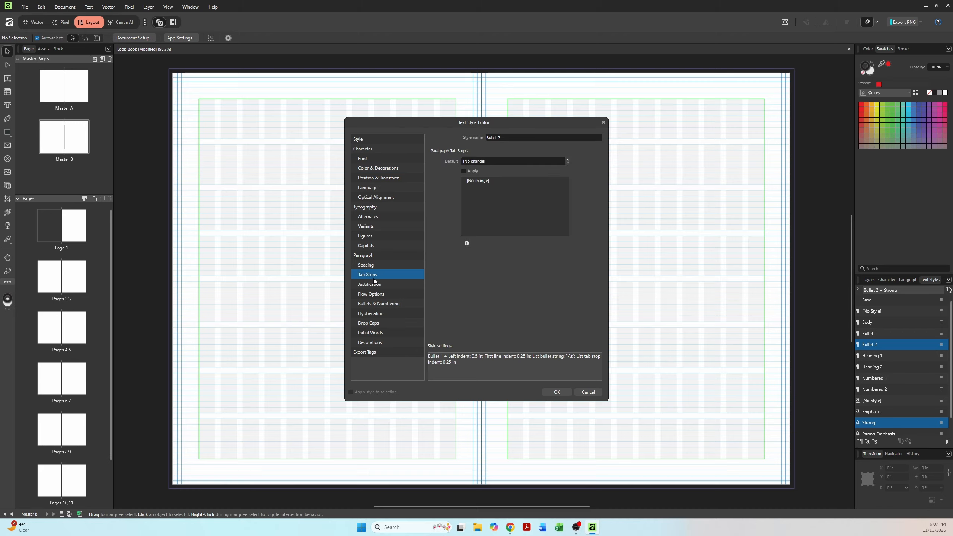
left_click(374, 288)
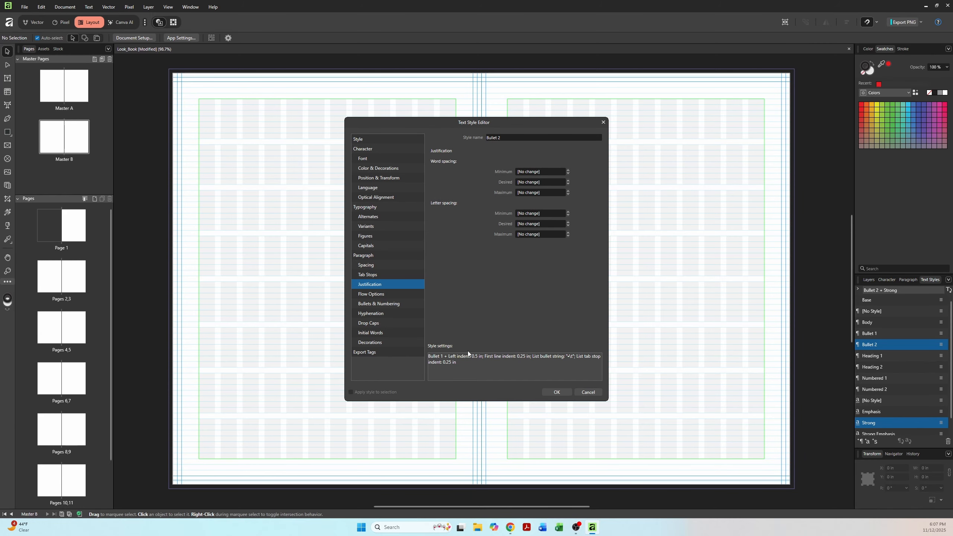
left_click(588, 392)
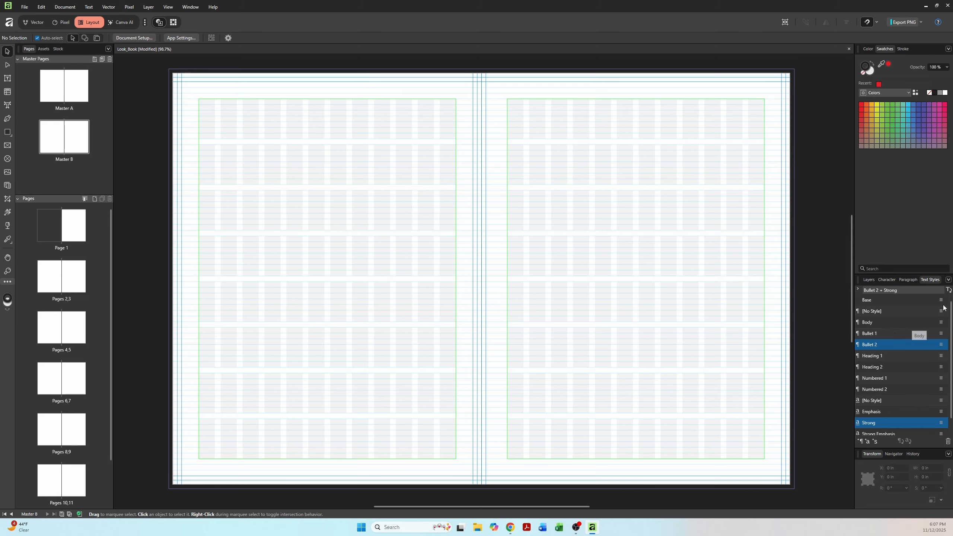
Step: Delete all unused text styles and set the paragraph style to [No Style]
left_click(947, 281)
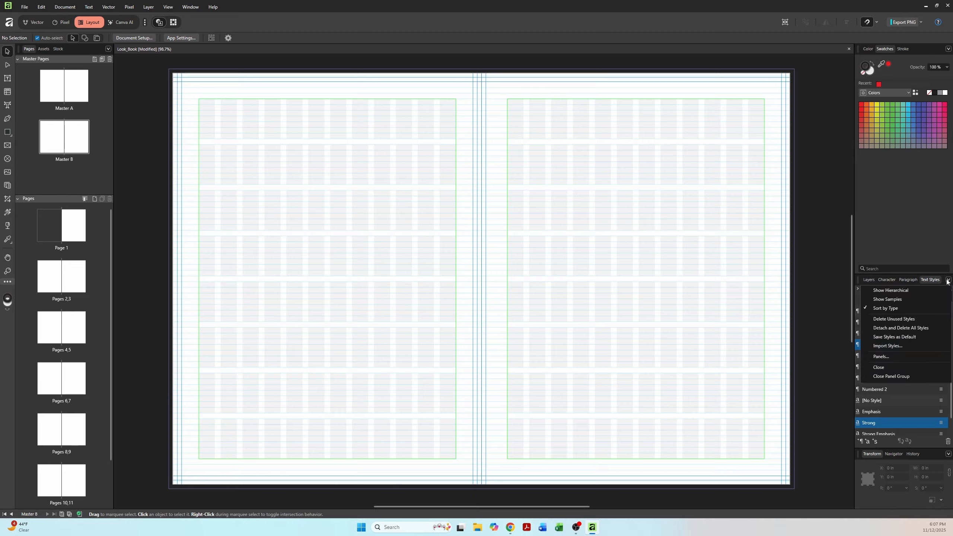
left_click(920, 322)
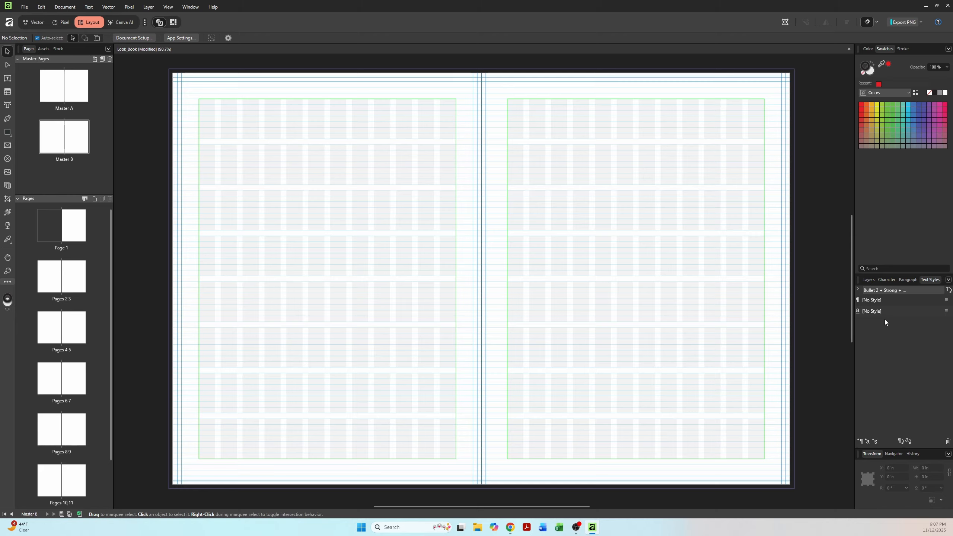
left_click(876, 300)
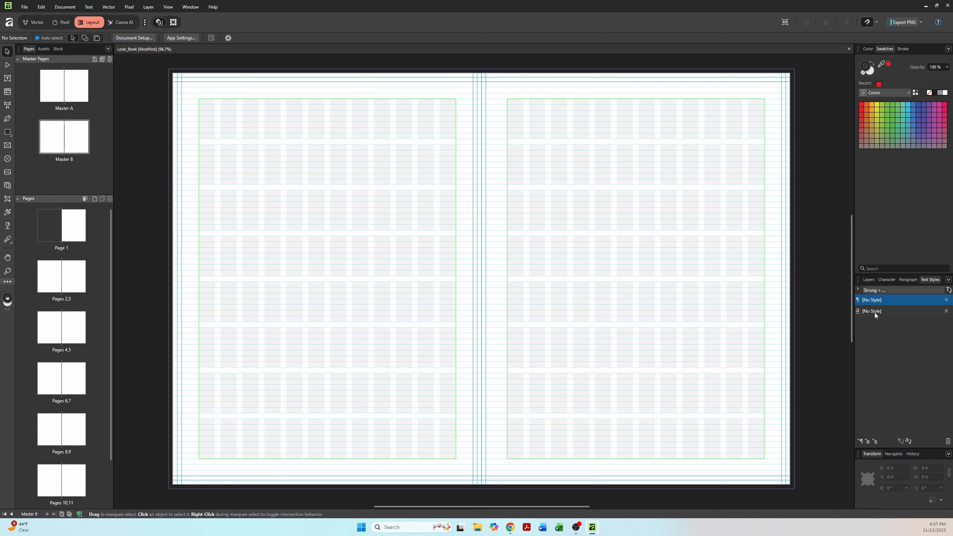
Step: Reset the character style to [No Style] and add a 7.5 × 2.5 in frame of filler text at the top of the left page
left_click(874, 312)
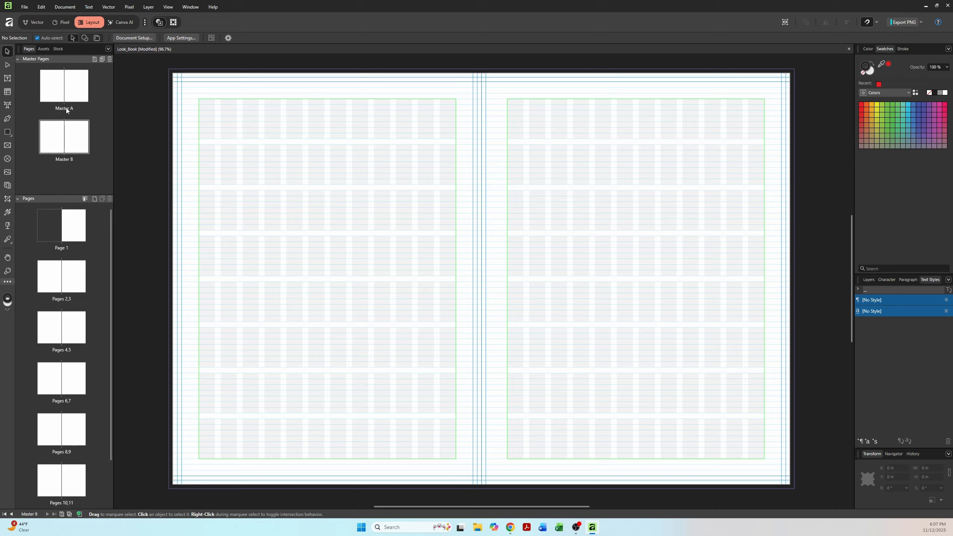
left_click(7, 78)
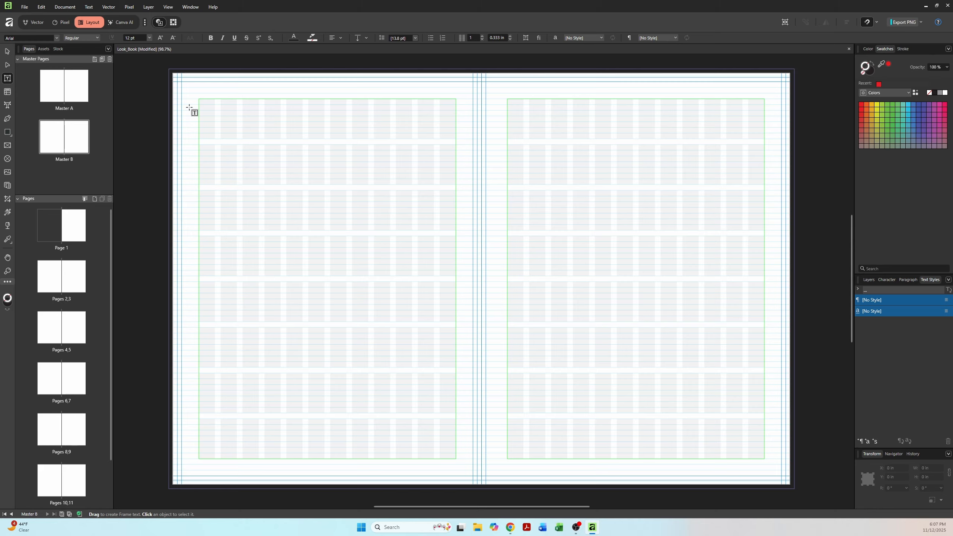
left_click_drag(202, 102, 457, 184)
right_click(330, 143)
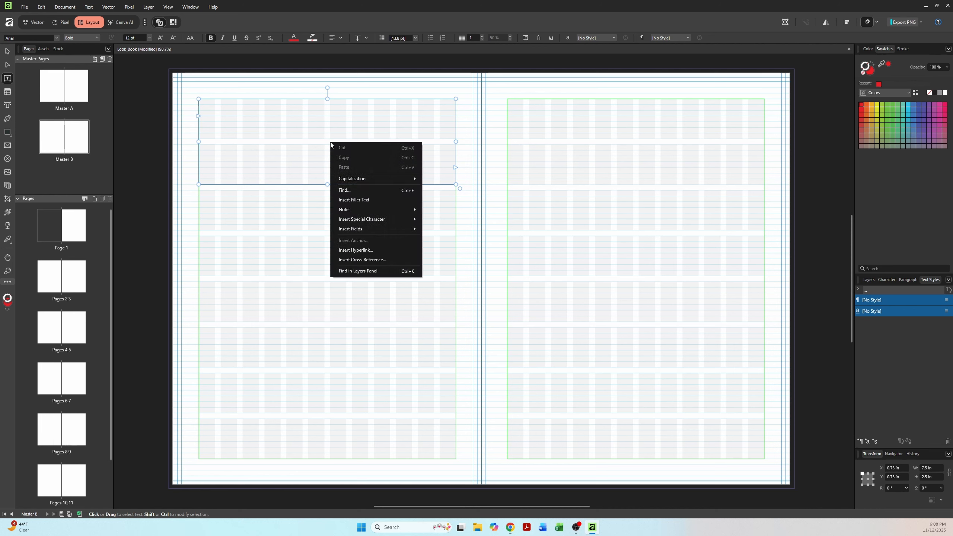
left_click(348, 203)
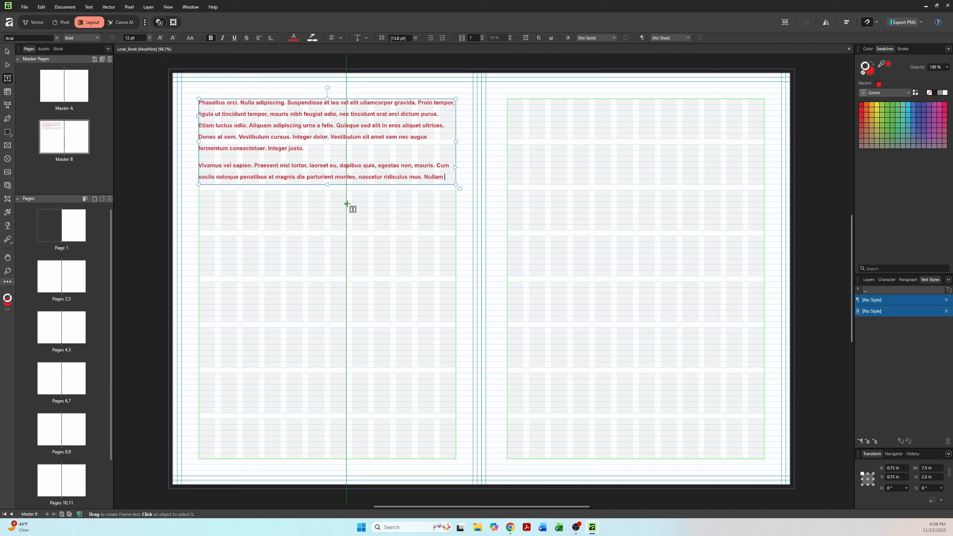
left_click(5, 52)
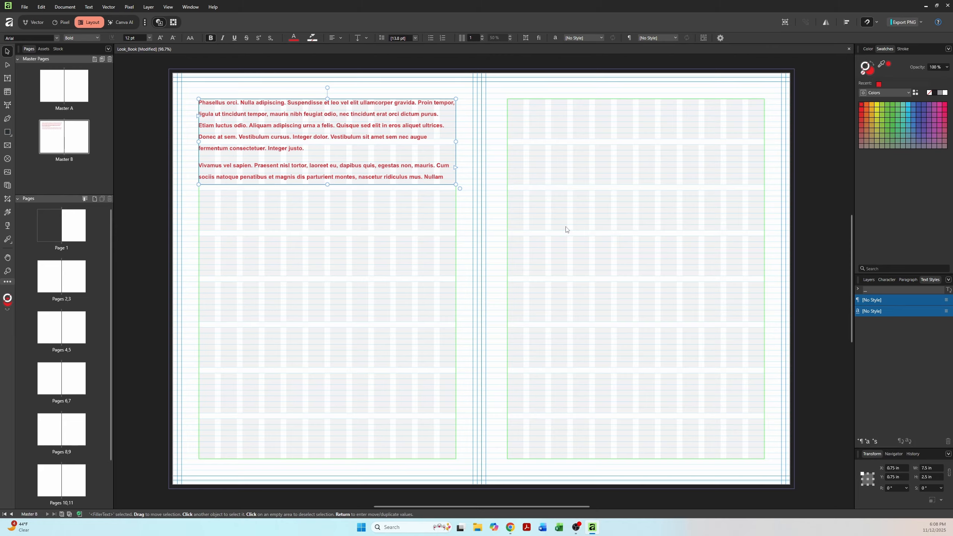
Step: Change the font family of the selected filler text frame to Source Serif Pro
left_click(58, 38)
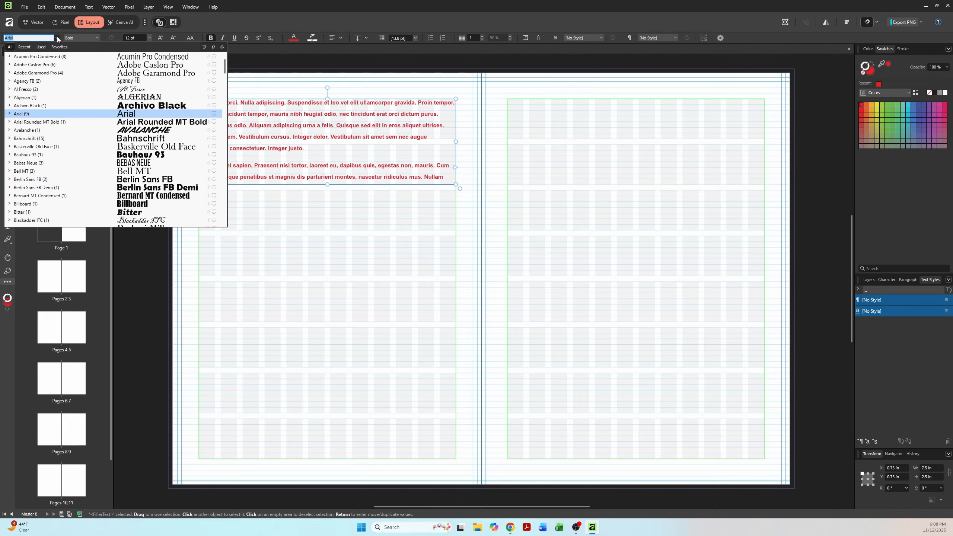
scroll(64, 144, "down", 15)
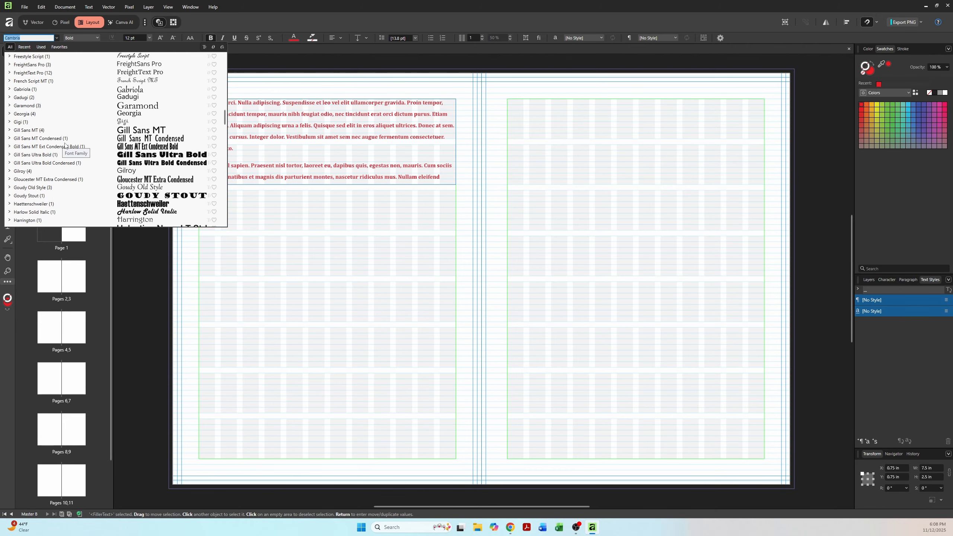
scroll(64, 144, "down", 20)
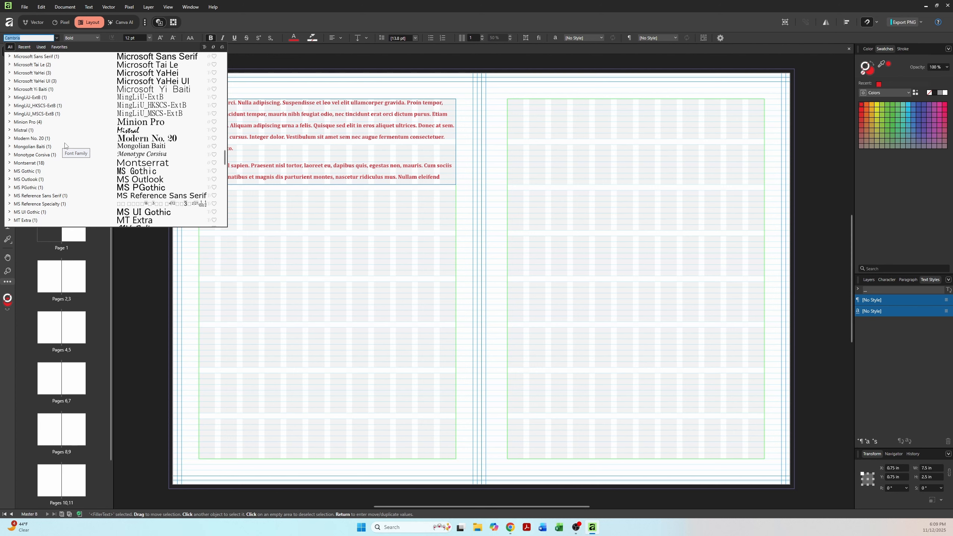
scroll(64, 144, "down", 20)
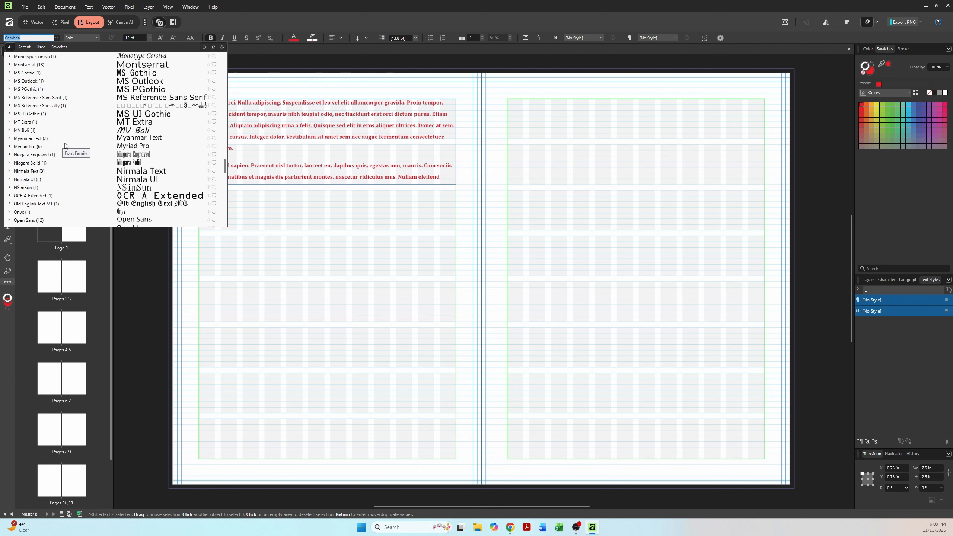
scroll(65, 146, "down", 10)
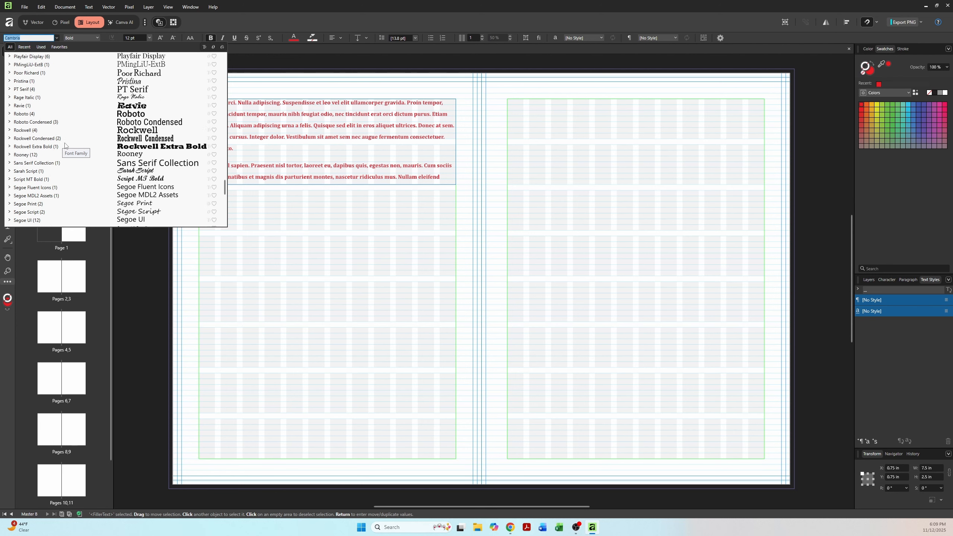
scroll(64, 145, "down", 3)
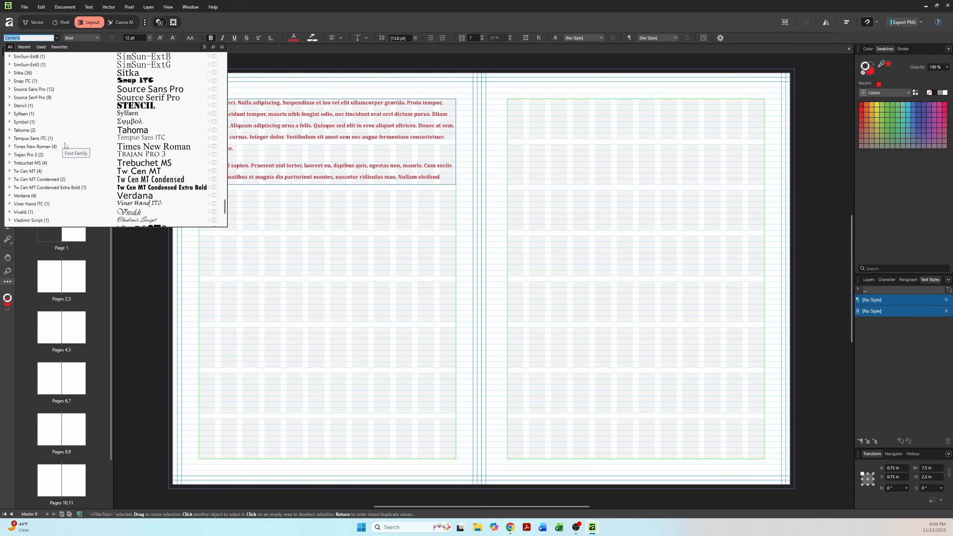
scroll(65, 144, "up", 1)
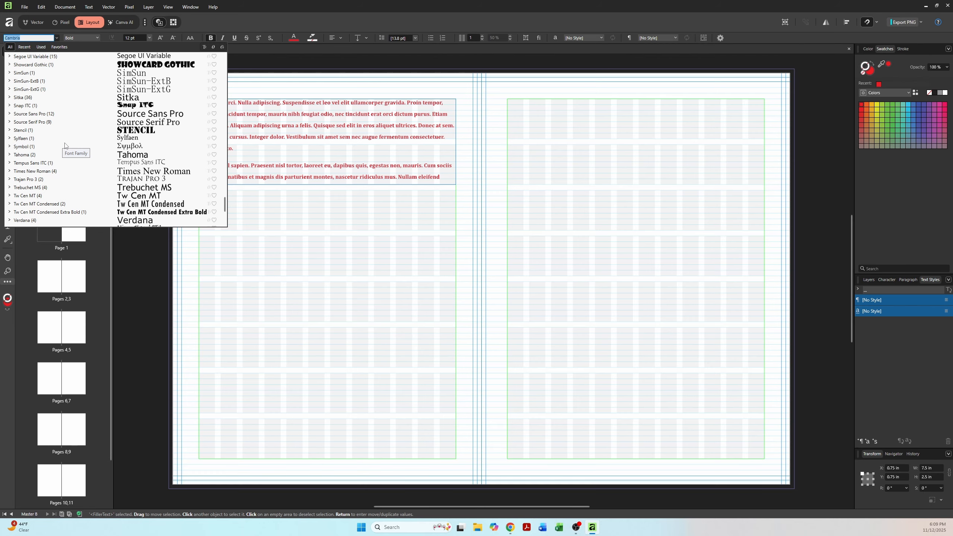
left_click(33, 122)
Step: Format the filler text in the selected frame as Regular, 10 pt and black
left_click(82, 38)
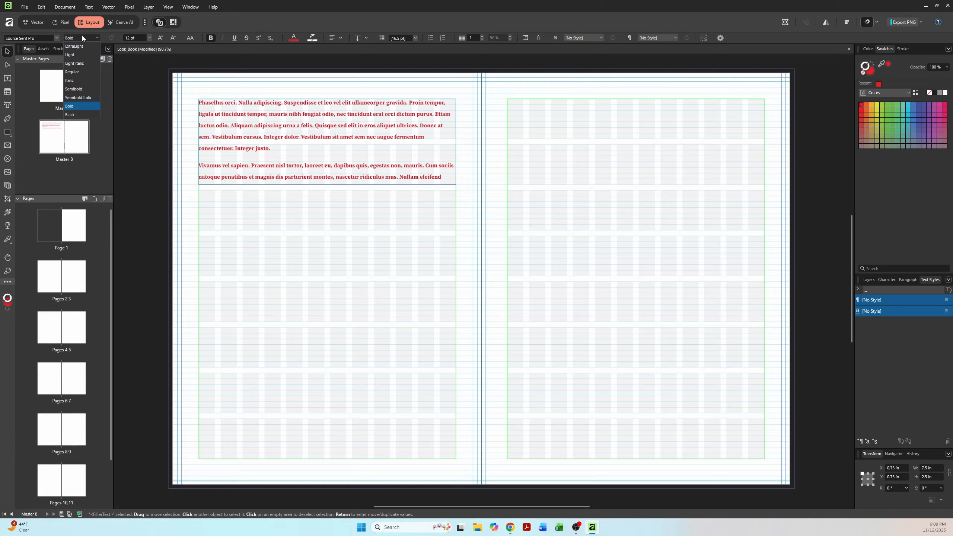
left_click(75, 72)
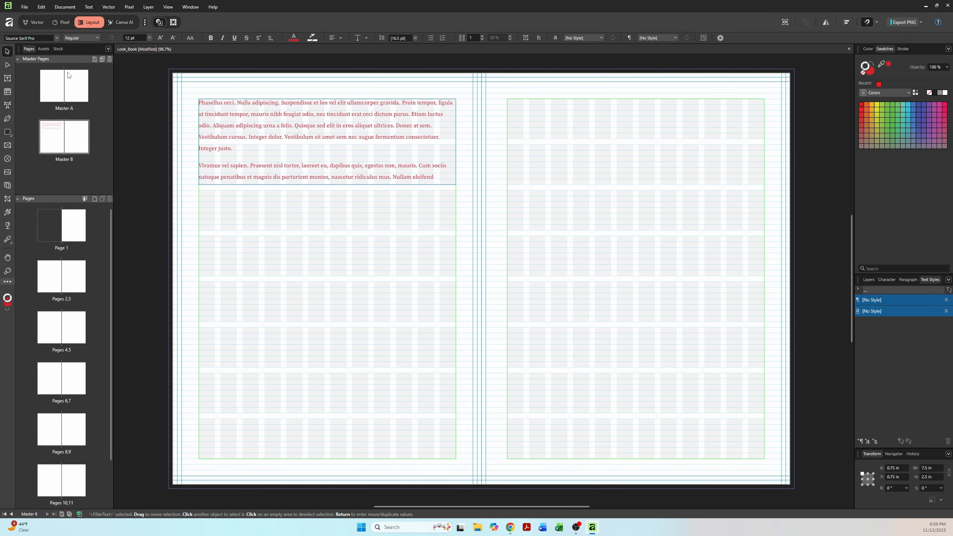
left_click(149, 38)
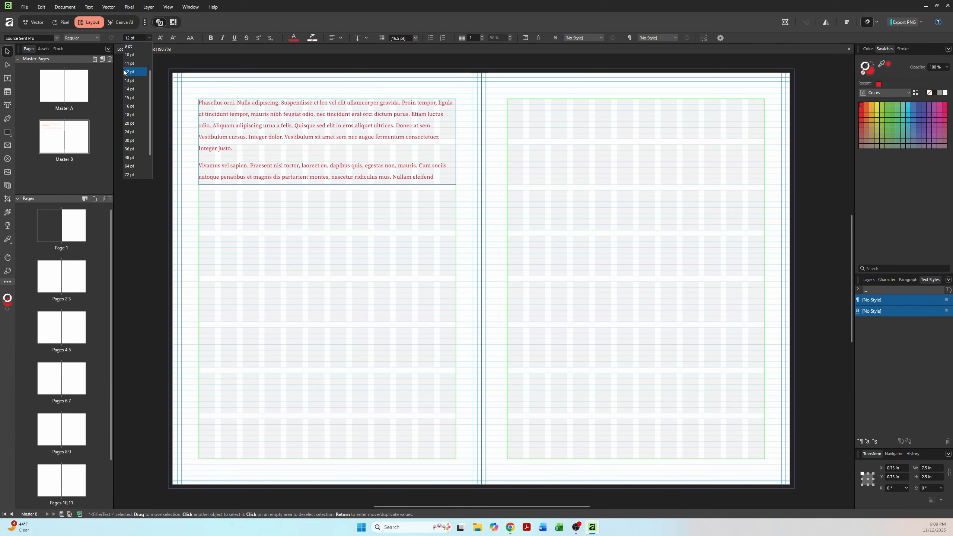
left_click(132, 57)
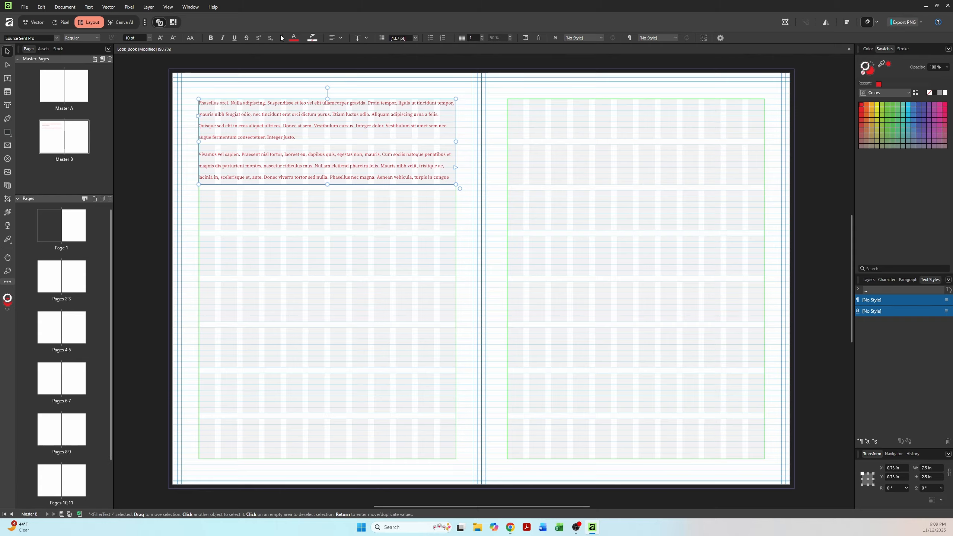
left_click(293, 37)
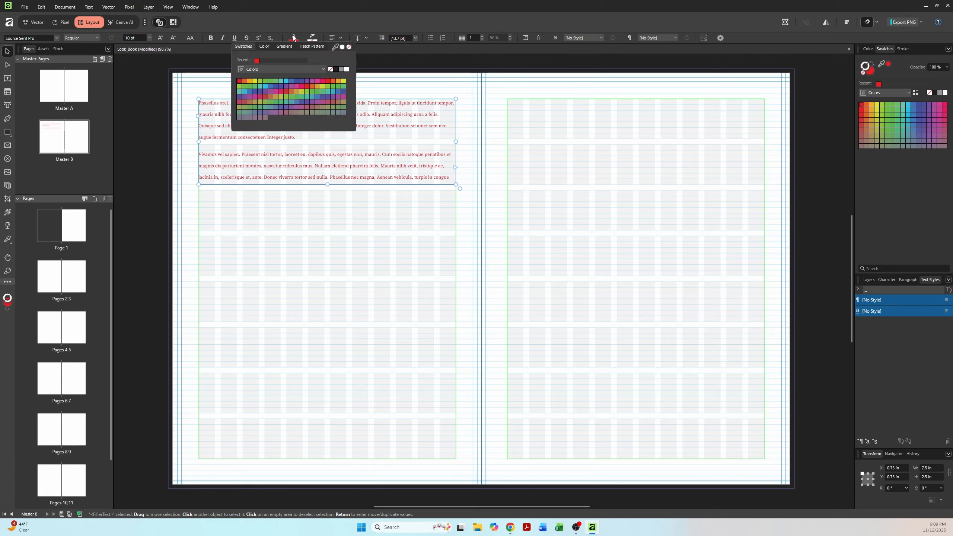
left_click(335, 70)
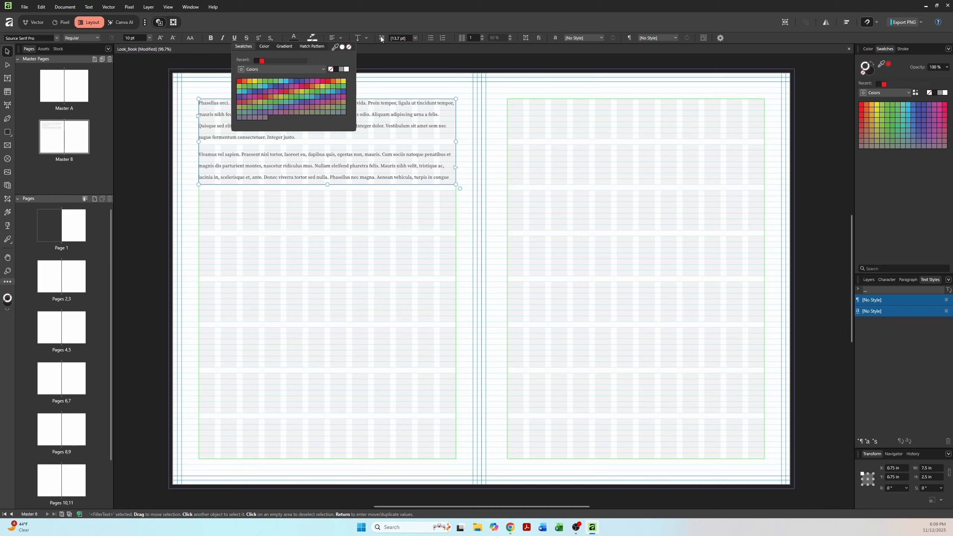
Step: Set the leading of the filler text in the selected frame to 12 pt
left_click(402, 39)
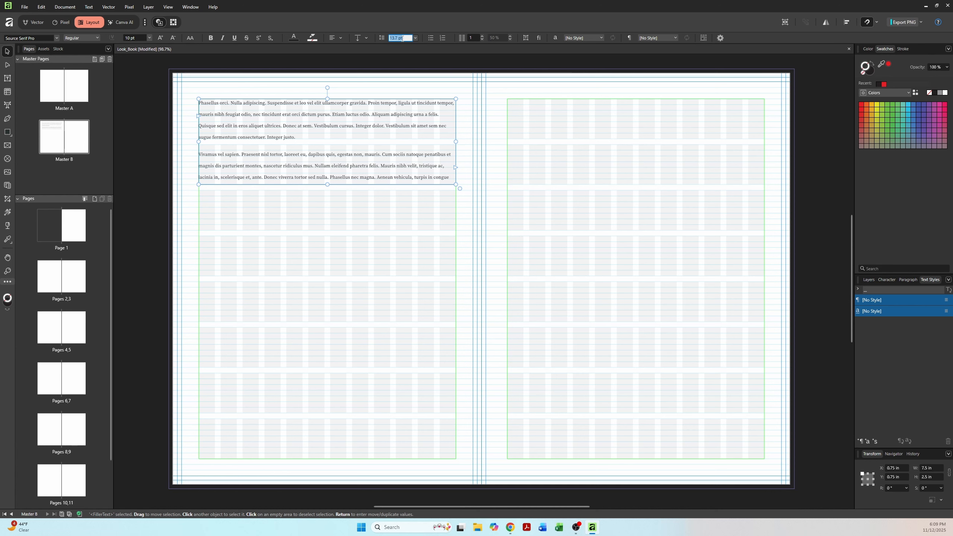
left_click(405, 38)
left_click_drag(403, 38, 380, 38)
type("12")
left_click(8, 51)
left_click(399, 39)
type("12")
key("Return")
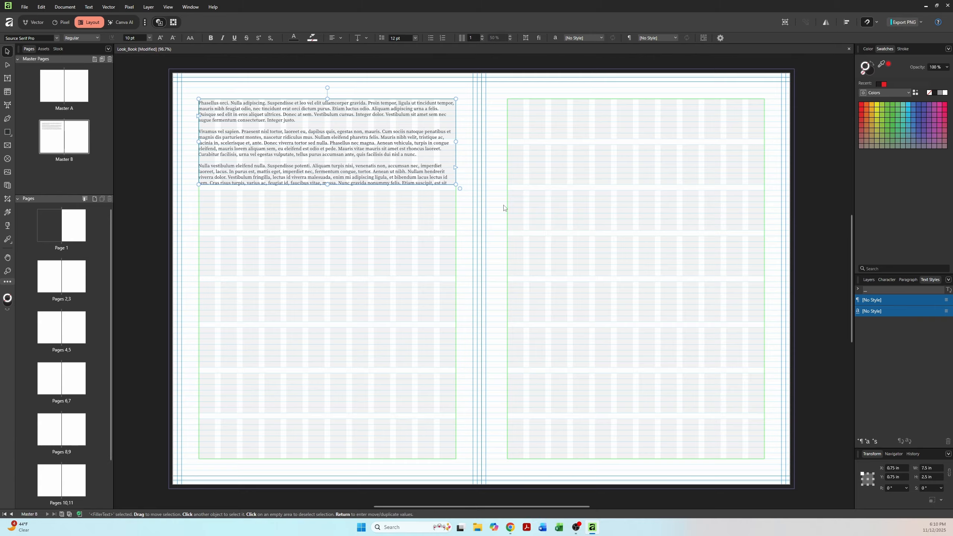
Step: Create a paragraph style named Base from the formatted frame, reviewing its font and spacing settings, and check that the frame uses it
left_click(861, 439)
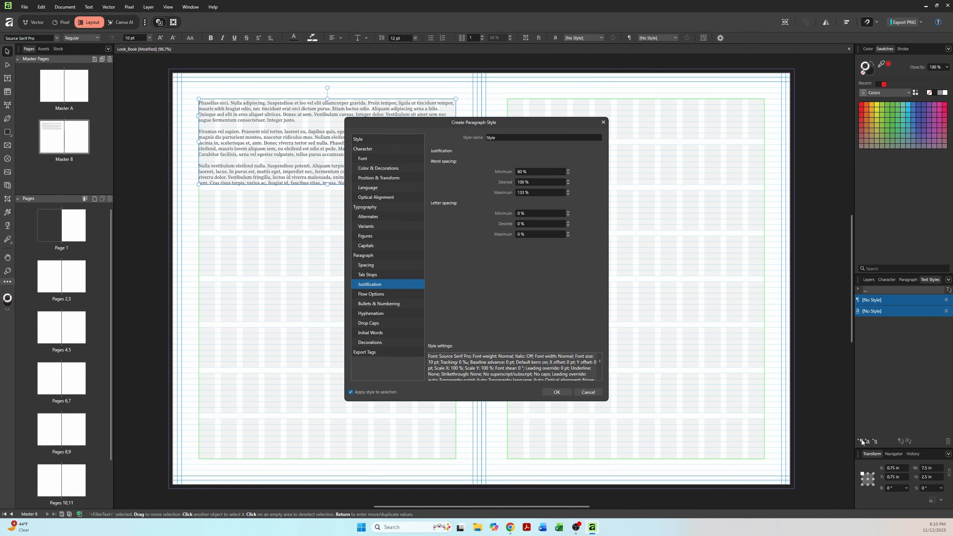
left_click(516, 138)
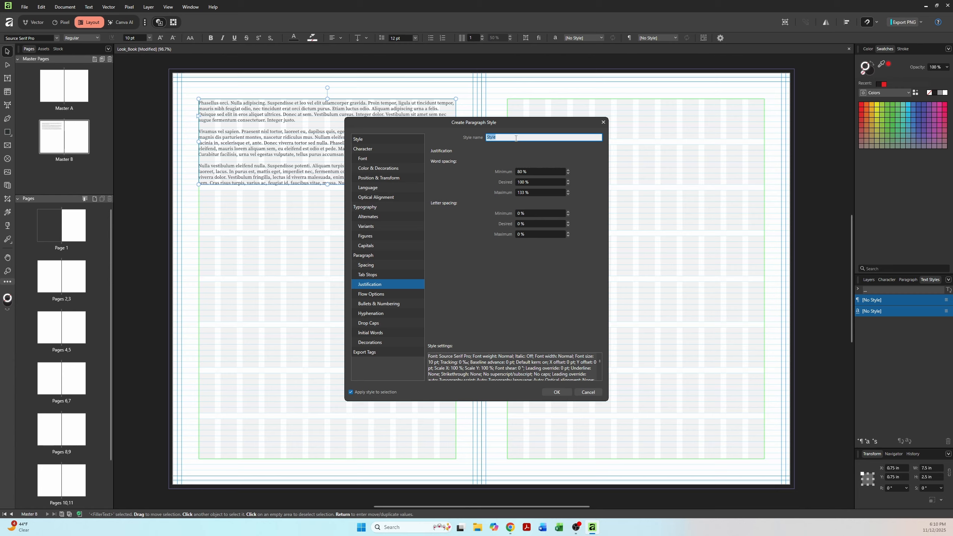
type("Base")
left_click(389, 160)
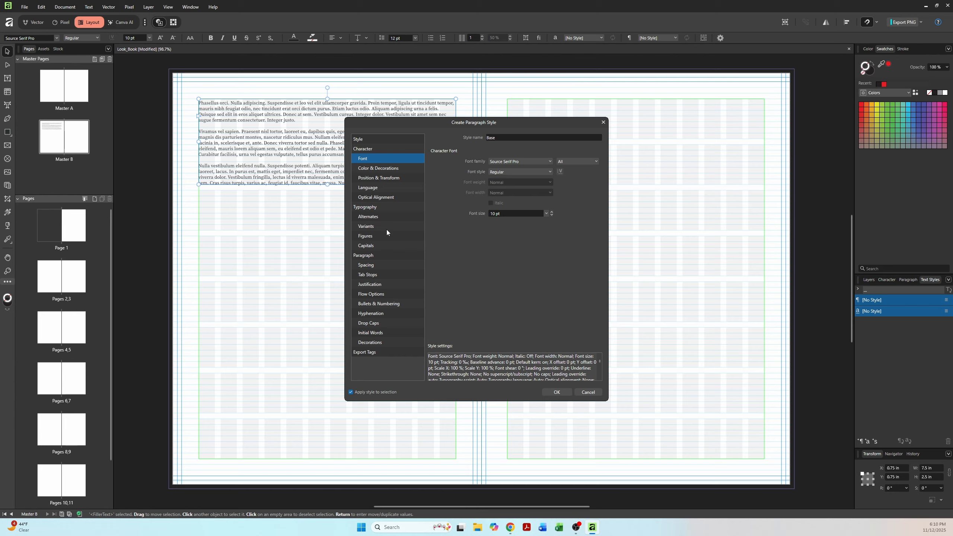
left_click(384, 267)
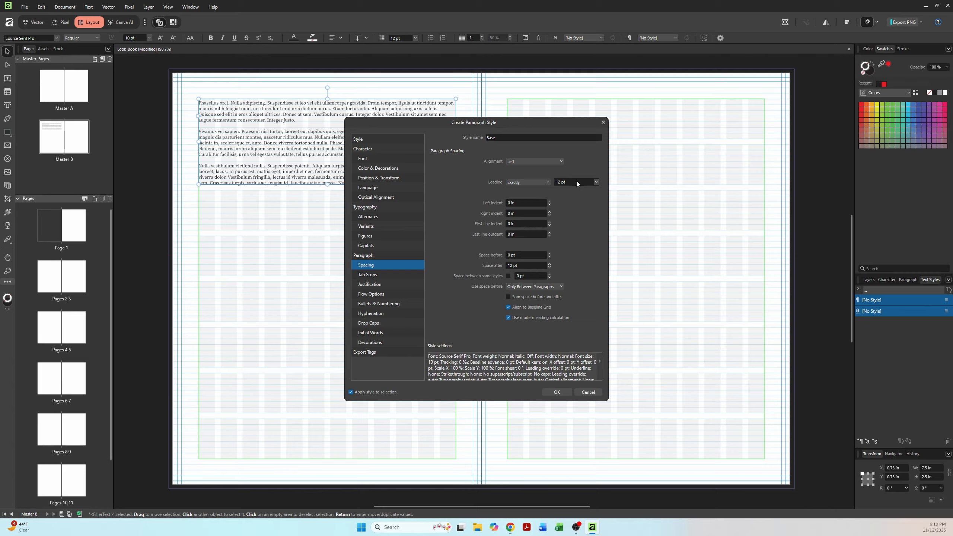
left_click(558, 392)
left_click(431, 274)
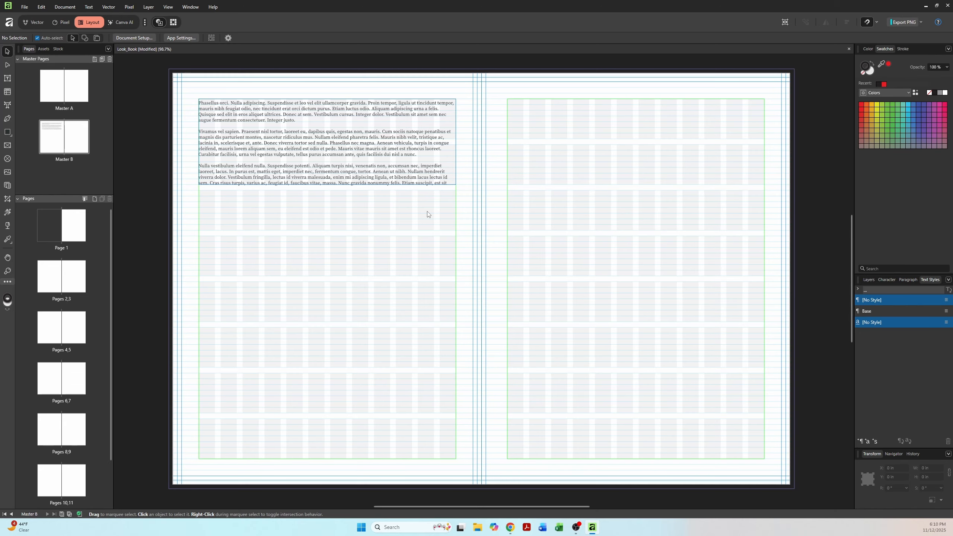
left_click(423, 166)
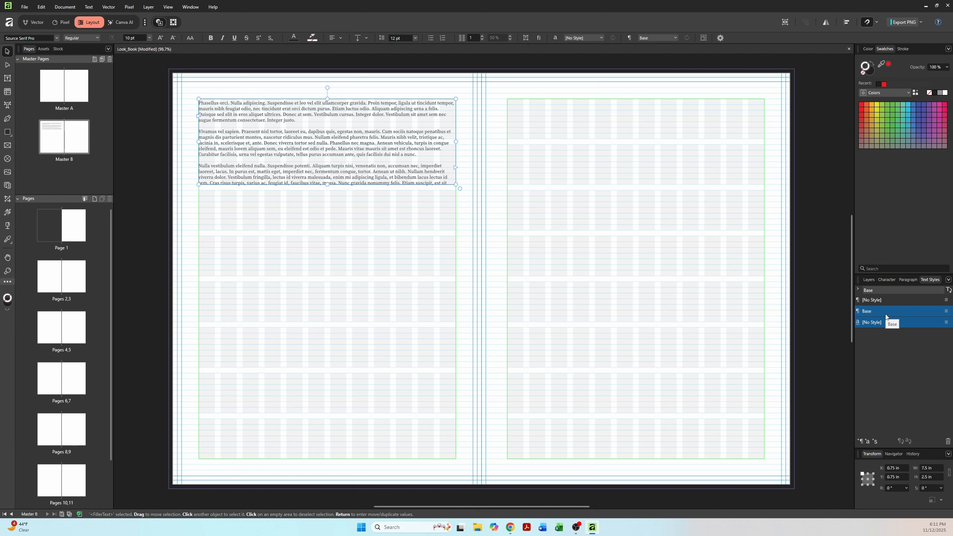
left_click(383, 258)
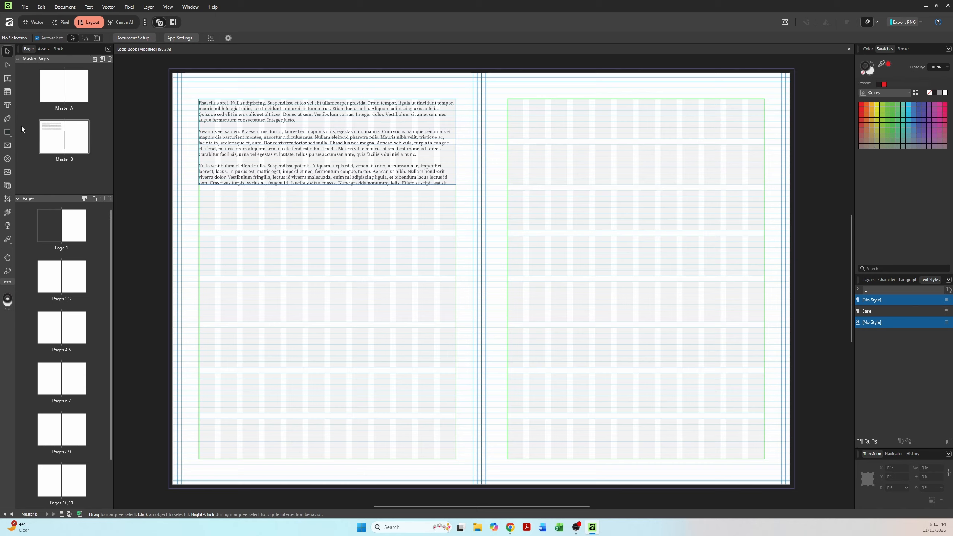
Step: With the paragraph style set to [No Style], add a 7.5 × 1.167 in frame of filler text directly below the first frame
left_click(8, 79)
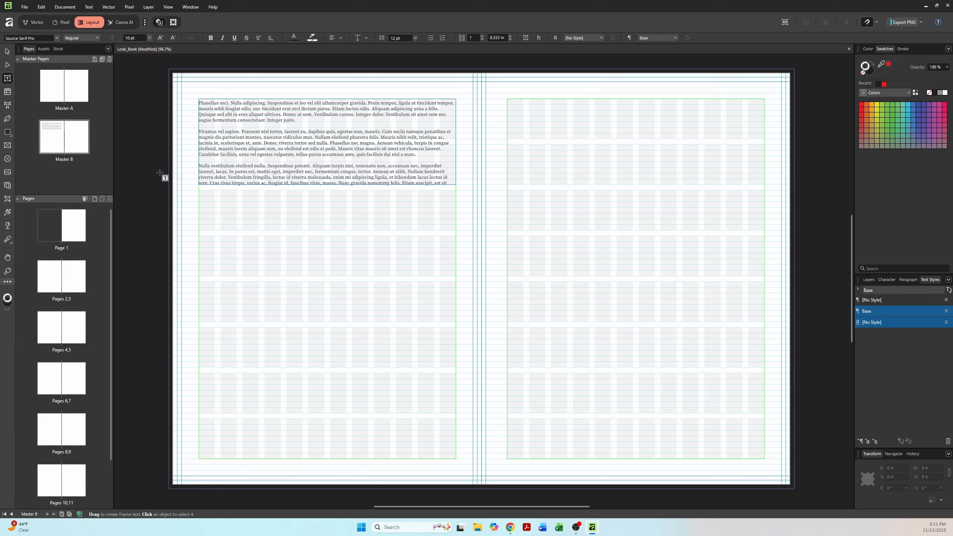
left_click(890, 301)
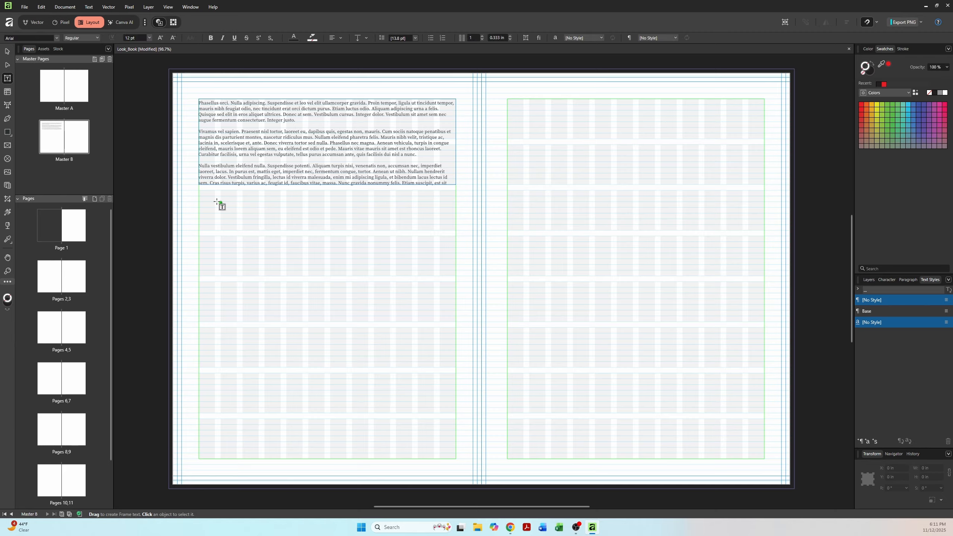
left_click_drag(198, 190, 455, 229)
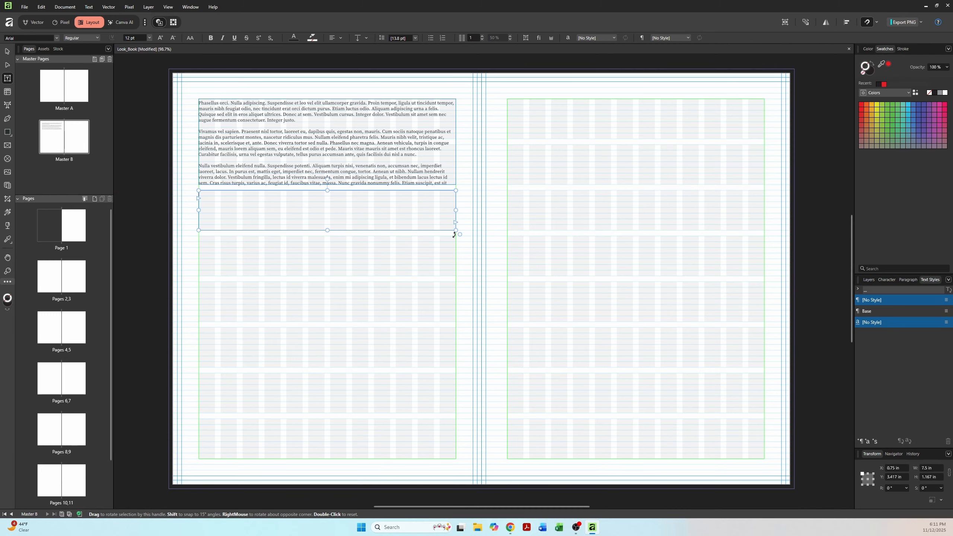
right_click(398, 222)
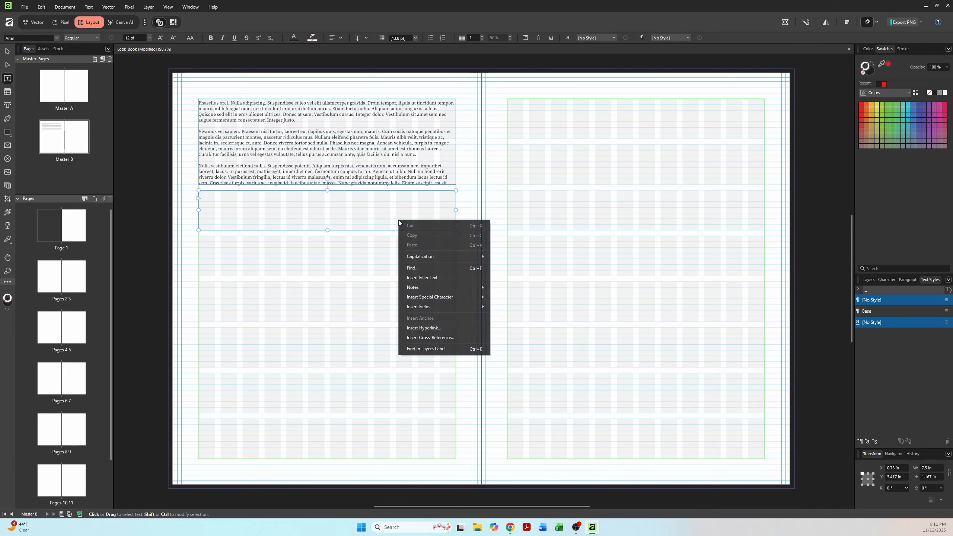
left_click(424, 278)
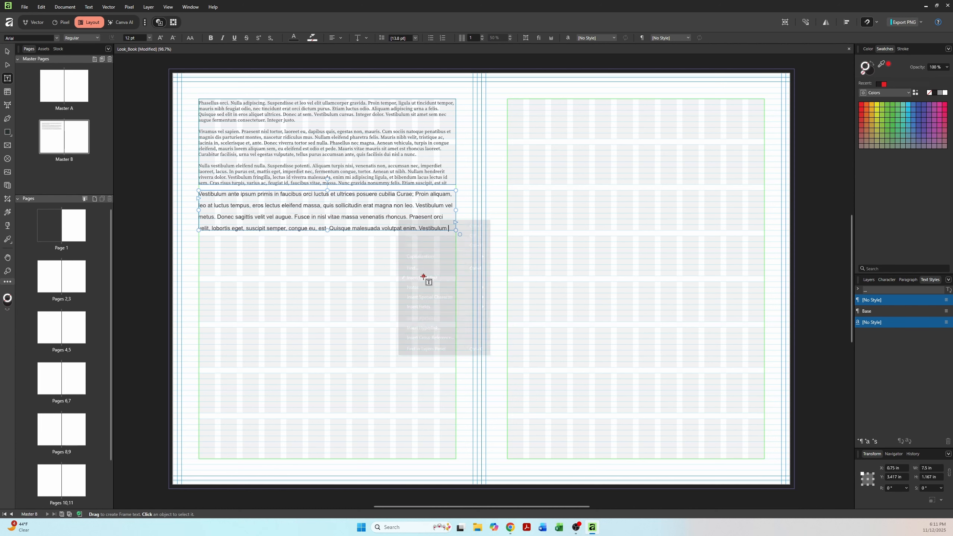
left_click(93, 10)
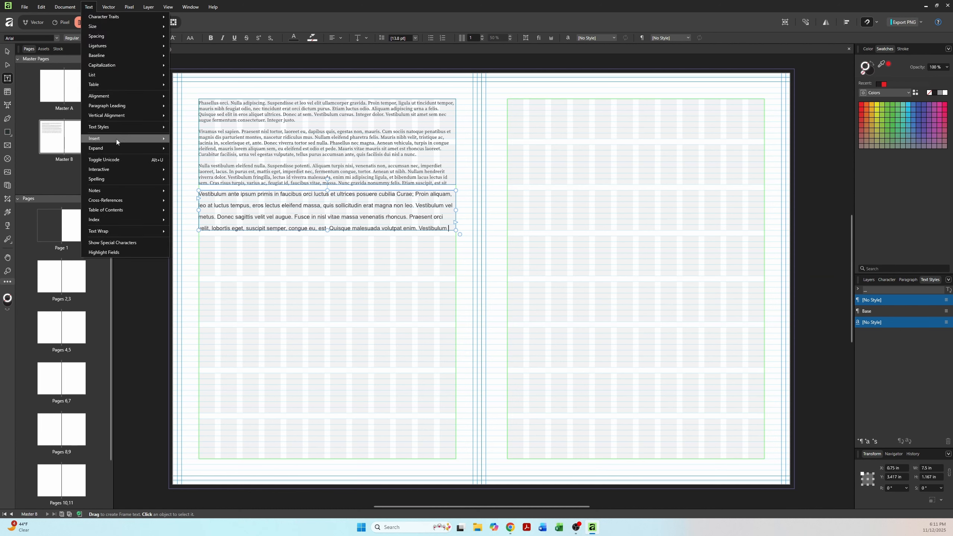
mouse_move(116, 138)
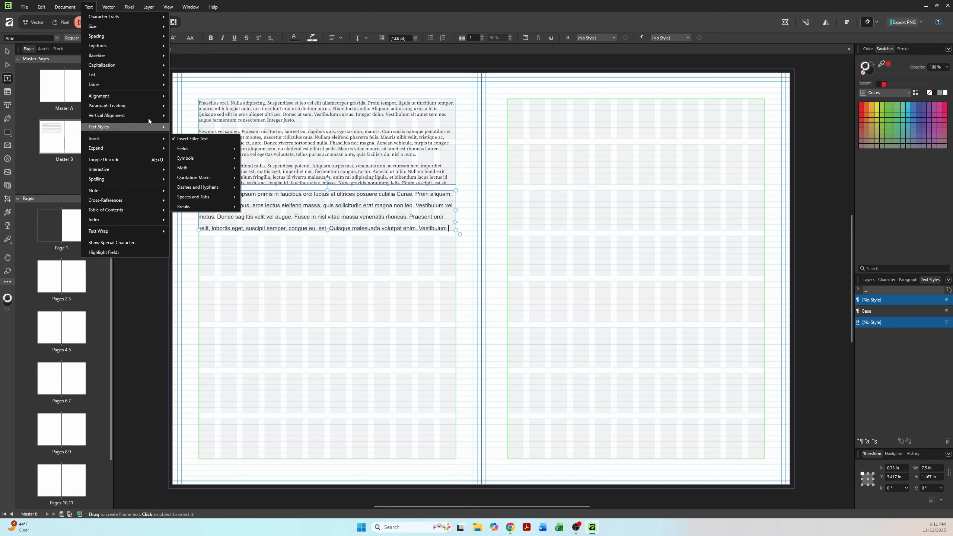
left_click(7, 52)
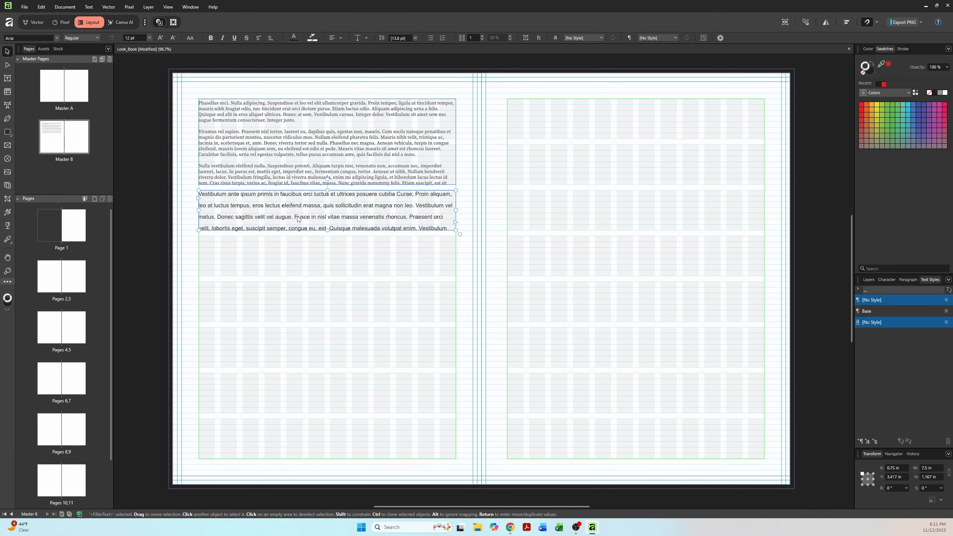
Step: Start a new paragraph style named Header 1 from the selected second text frame and review its general style settings
left_click(862, 443)
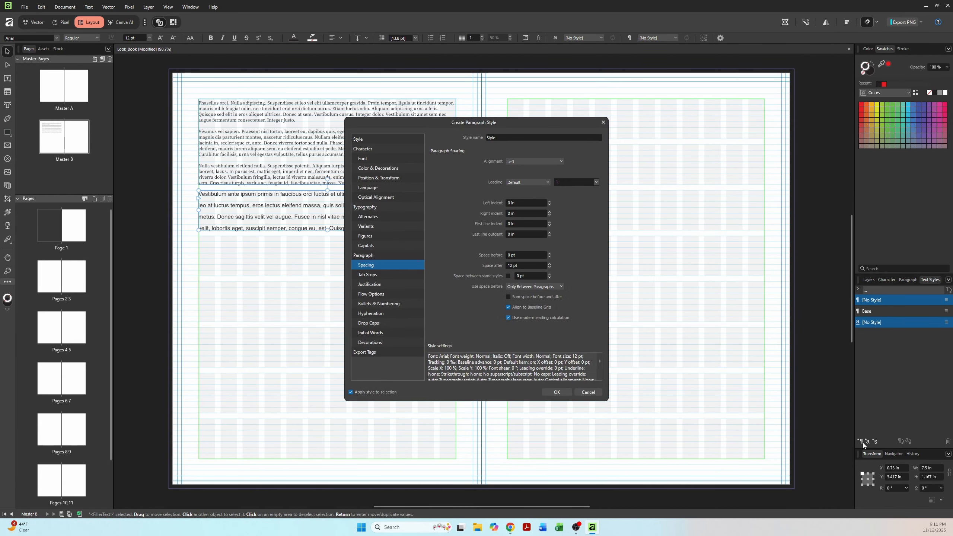
left_click_drag(516, 125, 650, 126)
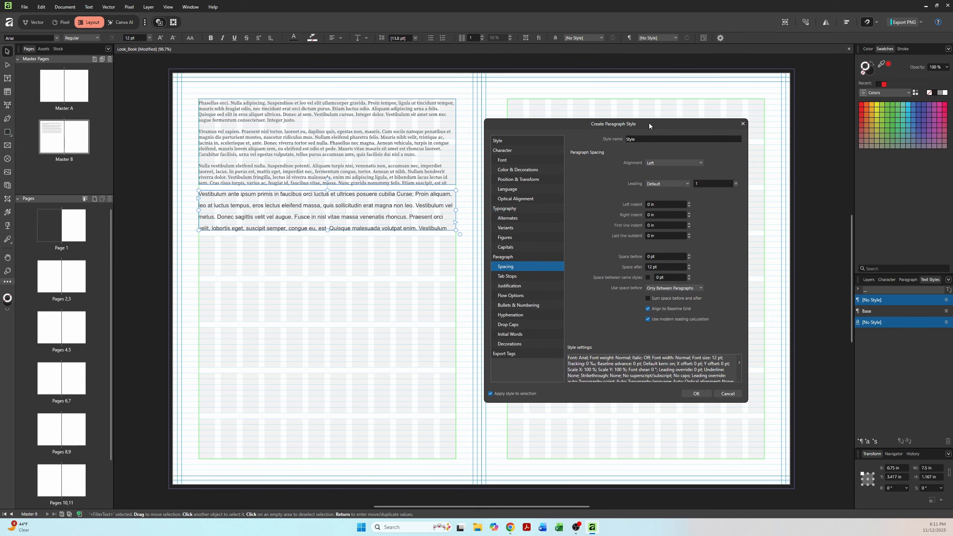
left_click(646, 140)
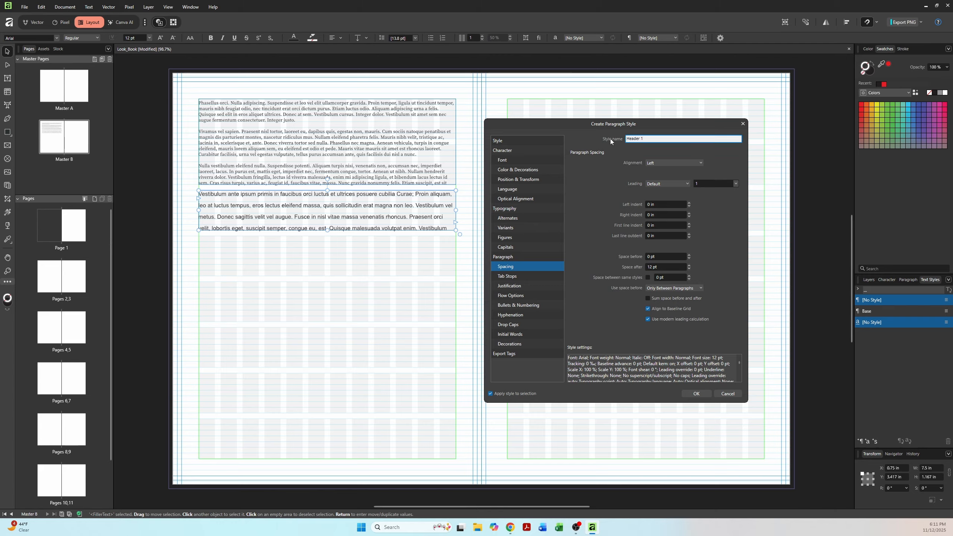
left_click(513, 161)
left_click(504, 143)
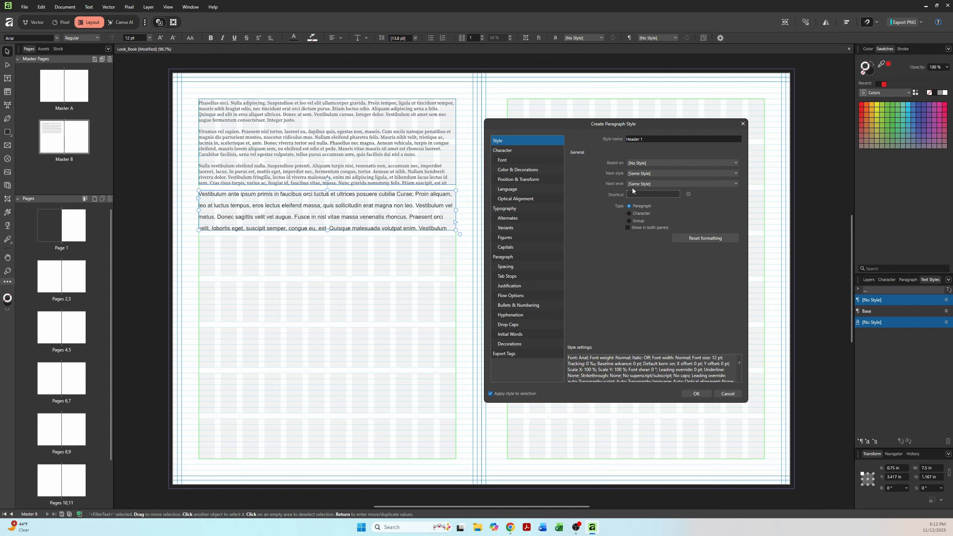
Step: Set the Header 1 style's font to Montserrat Bold at 48 pt
left_click(521, 161)
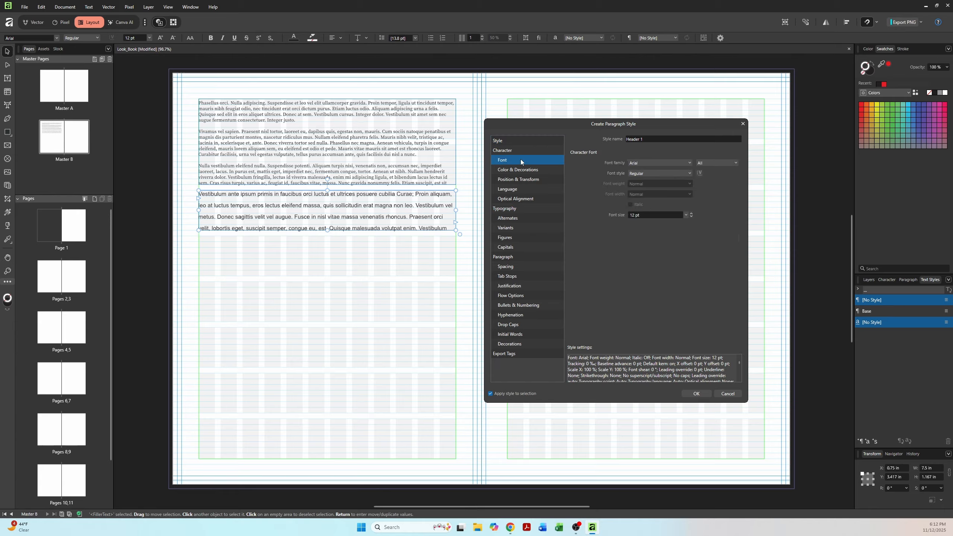
left_click(635, 165)
scroll(661, 203, "down", 10)
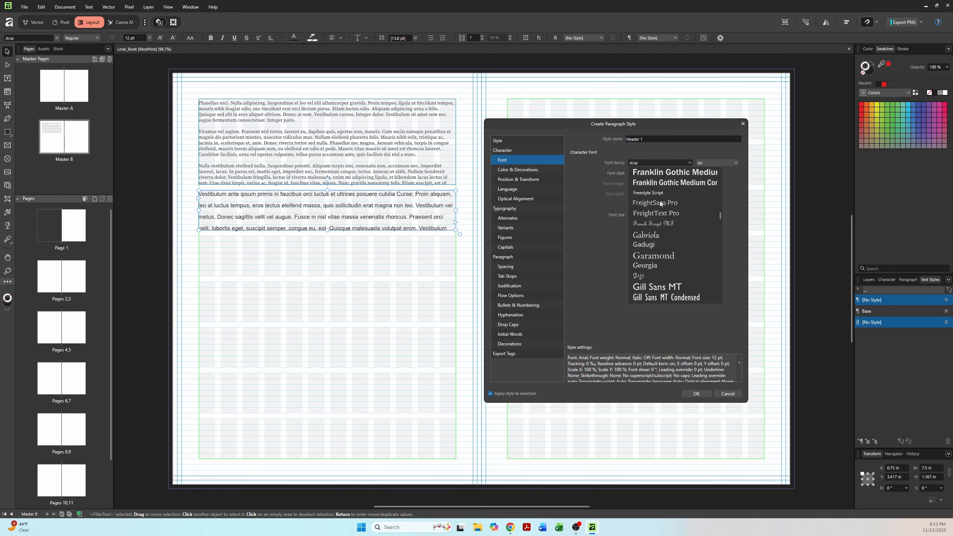
scroll(660, 203, "down", 12)
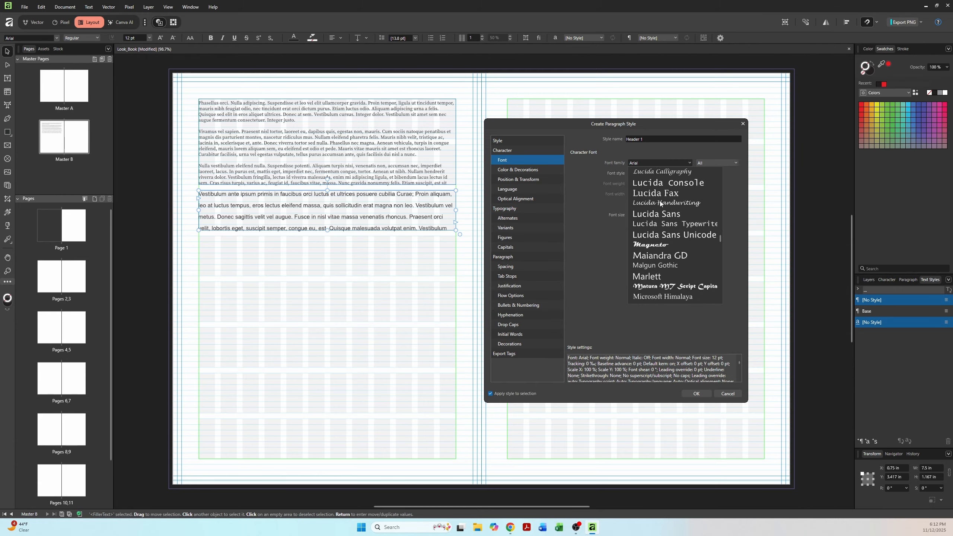
scroll(661, 203, "down", 10)
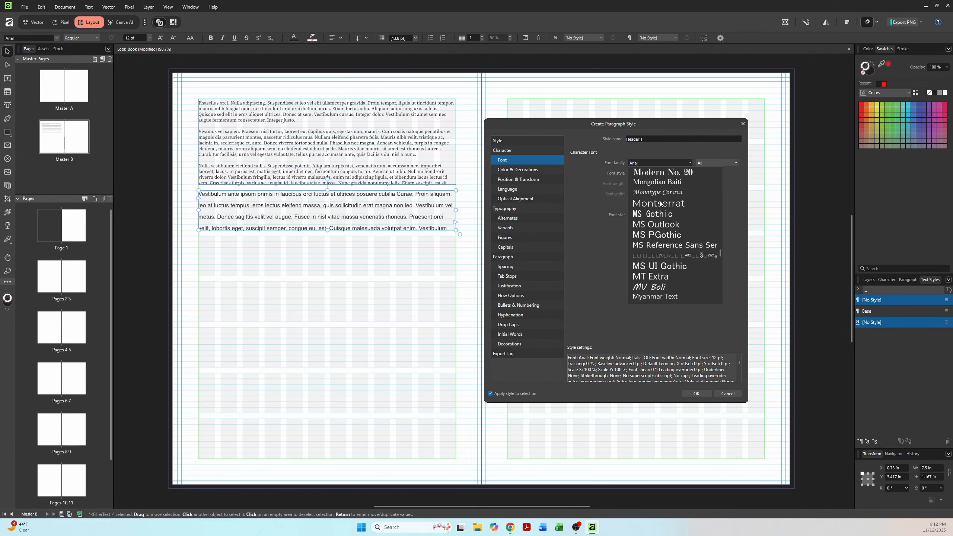
left_click(660, 203)
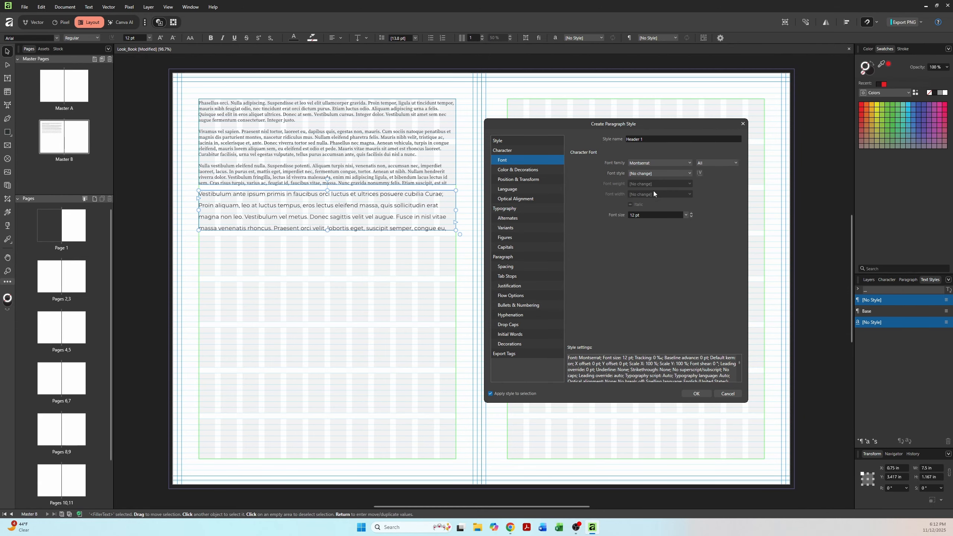
left_click(659, 173)
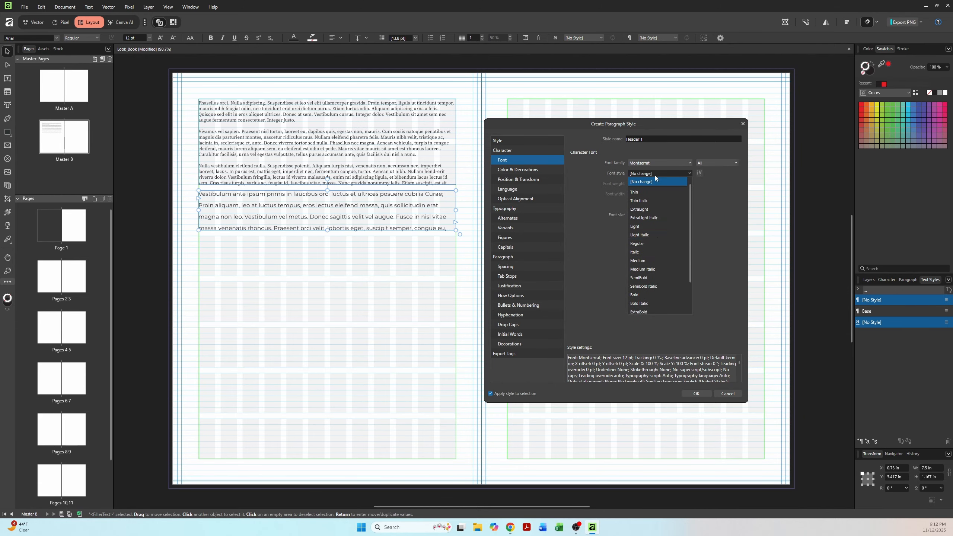
left_click(651, 296)
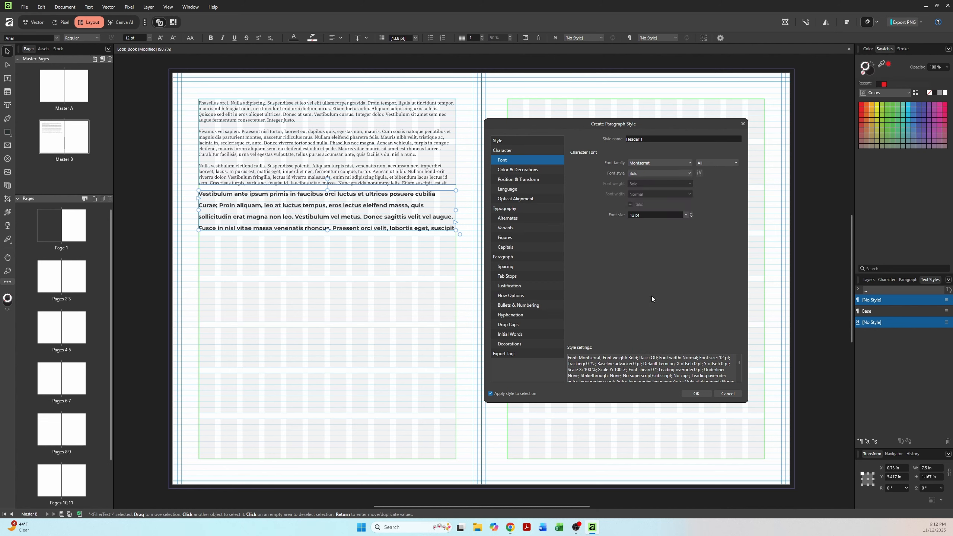
left_click(637, 215)
type("48")
Step: Set the Header 1 style's capitals to All caps
left_click(503, 170)
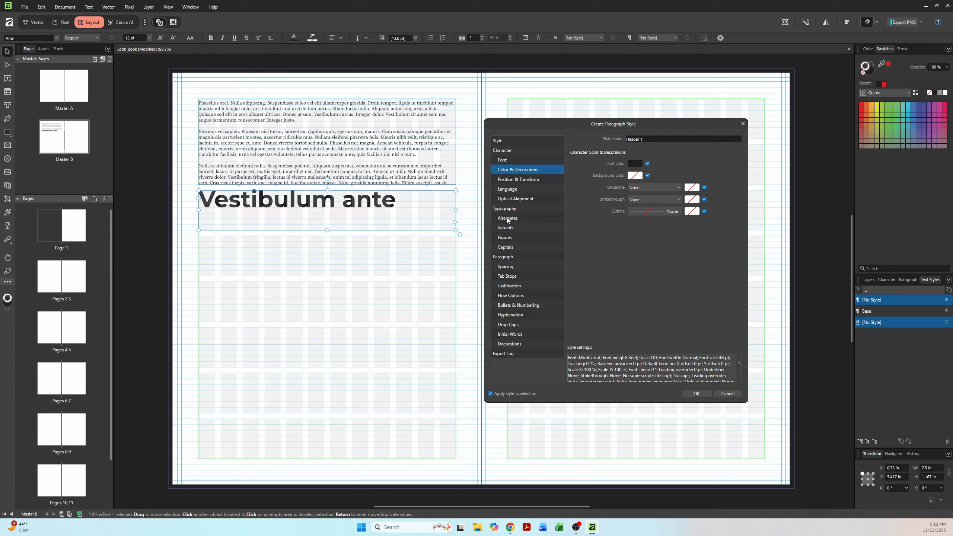
left_click(505, 248)
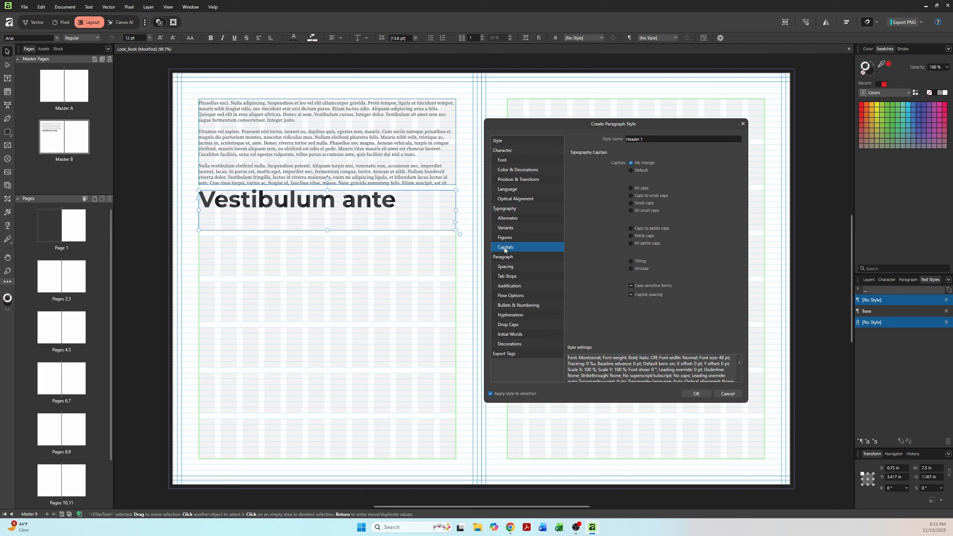
left_click(634, 190)
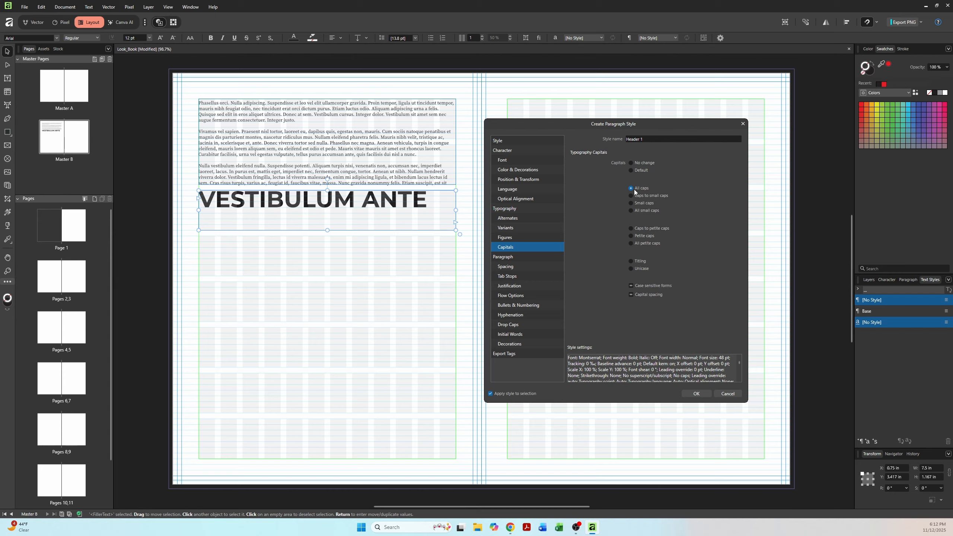
Step: Set the Header 1 style's leading to Exactly 48 pt and its space after to 0 pt
left_click(509, 267)
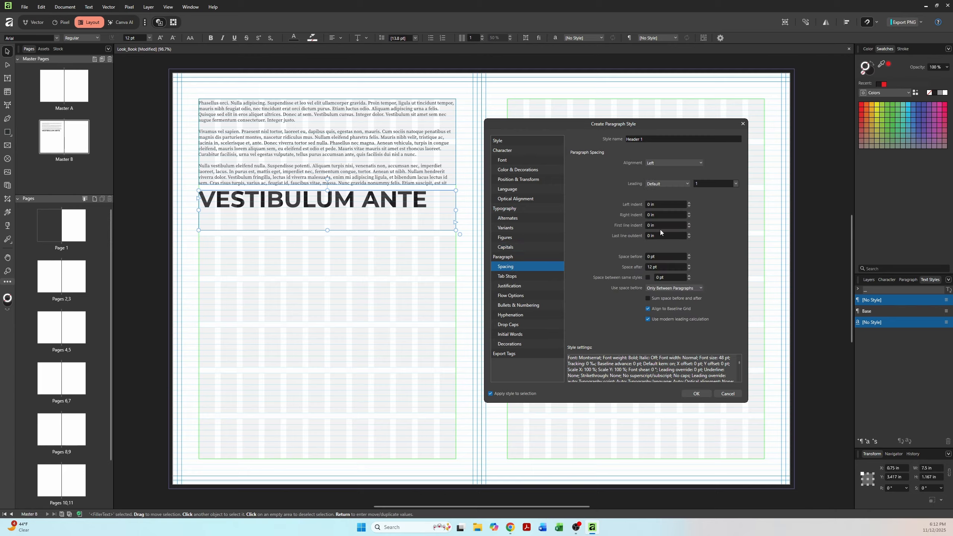
left_click(663, 185)
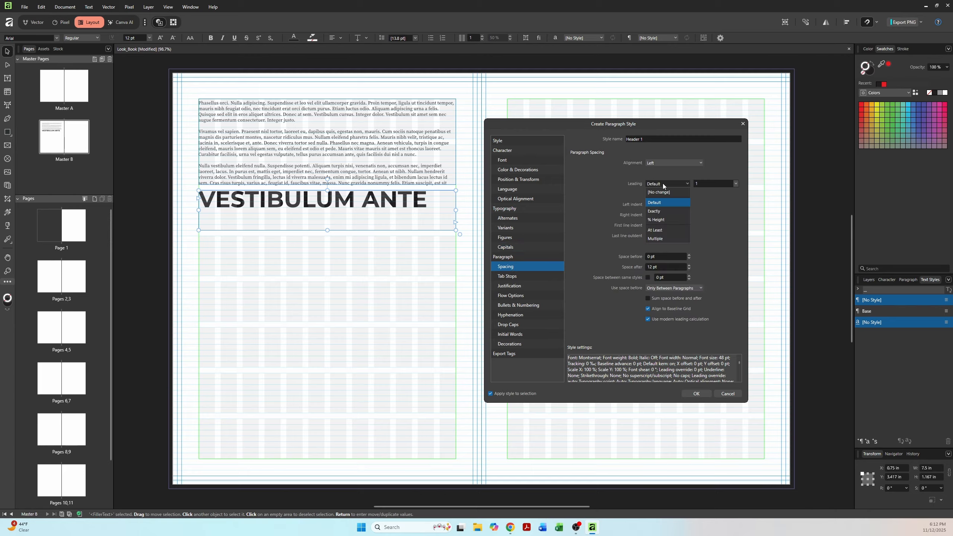
left_click(660, 211)
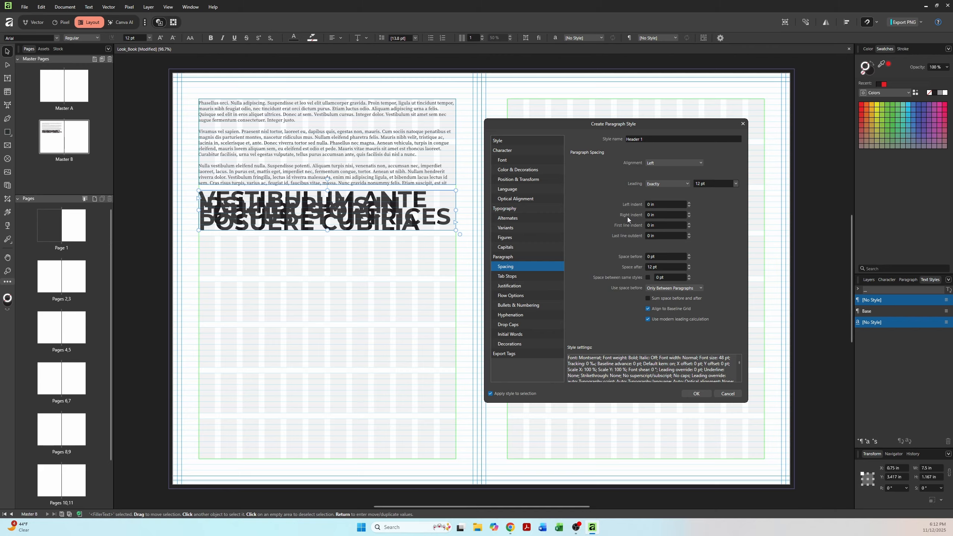
left_click(709, 182)
type("487")
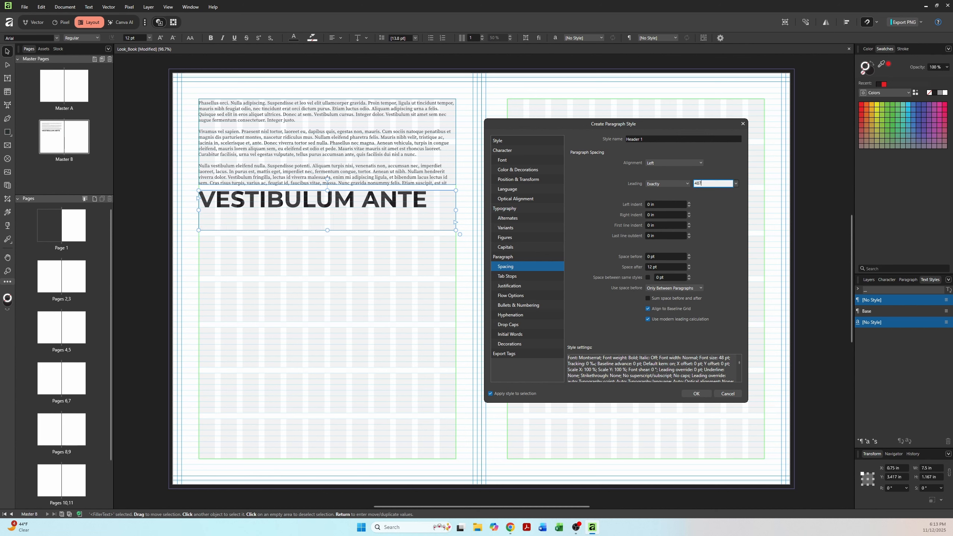
key("BackSpace")
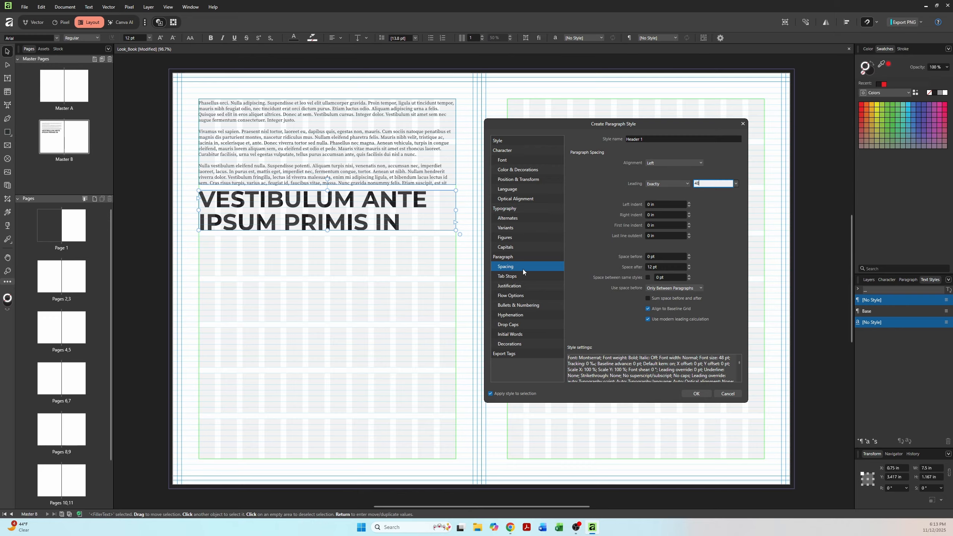
left_click(652, 268)
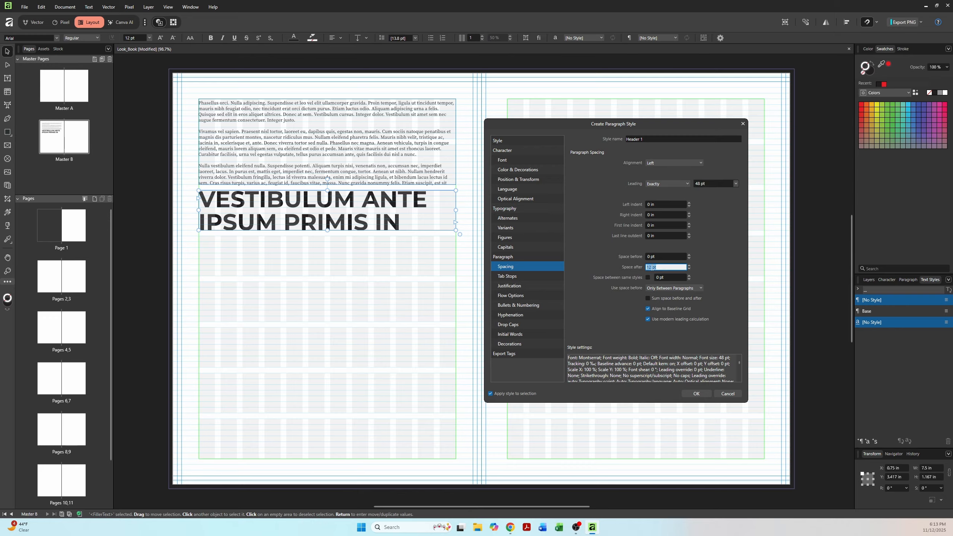
type("0")
Step: Enable a bottom line decoration for the Header 1 style, with its right edge relative to the column
left_click(508, 344)
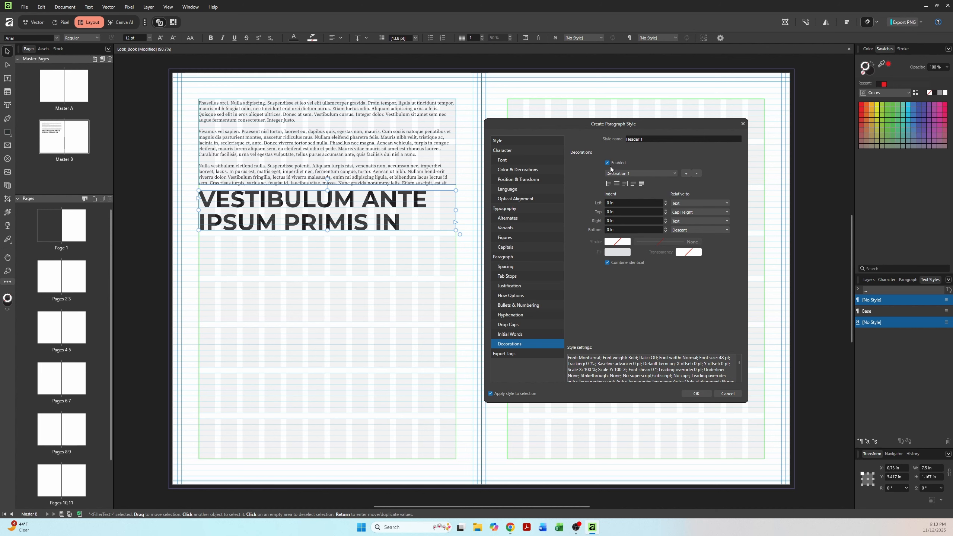
left_click(633, 183)
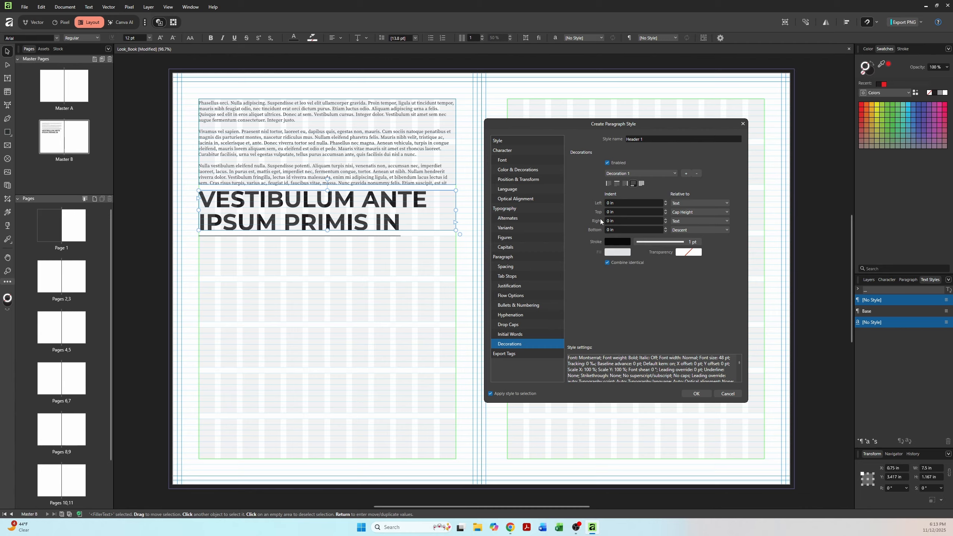
left_click(685, 221)
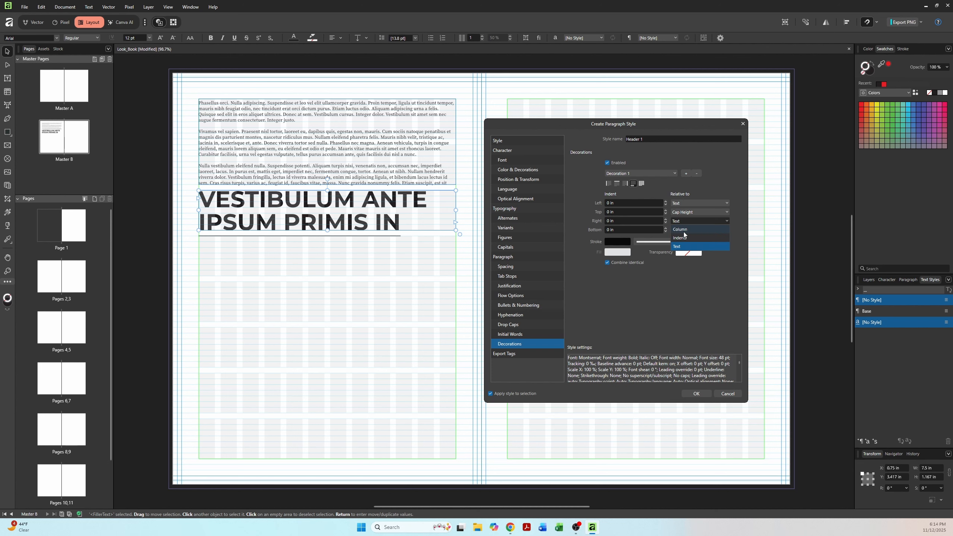
left_click(684, 231)
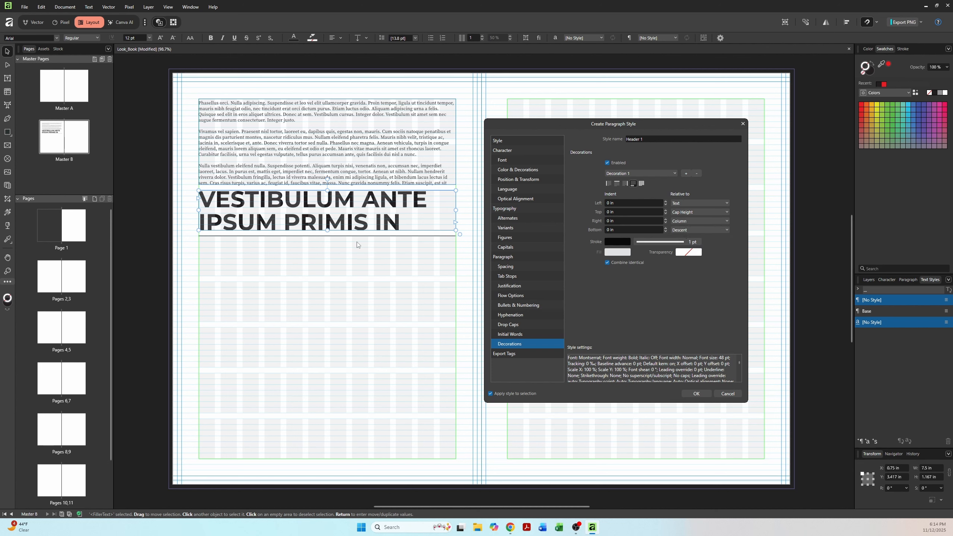
Step: Color the decoration's stroke orange, create the Header 1 style, and check that the heading frame uses it
left_click(617, 242)
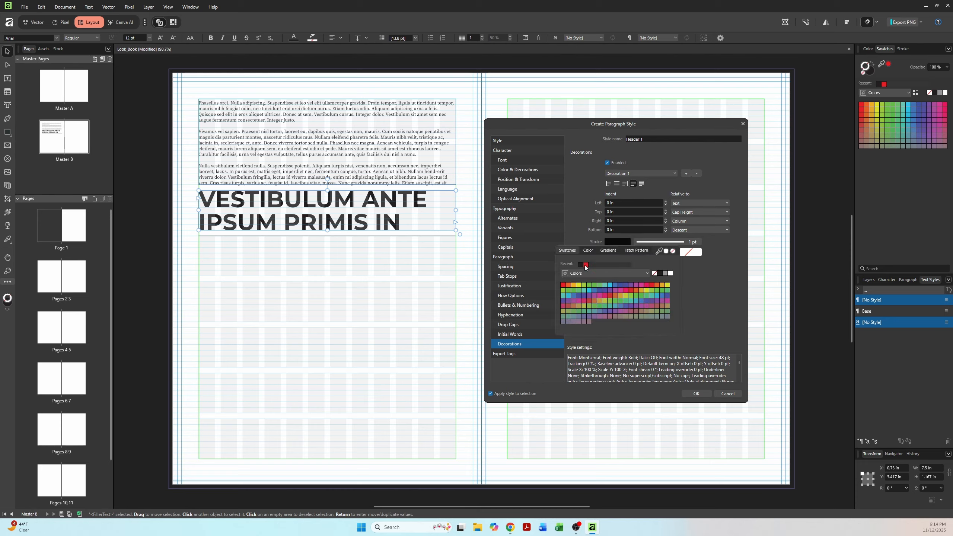
left_click(570, 285)
left_click(576, 229)
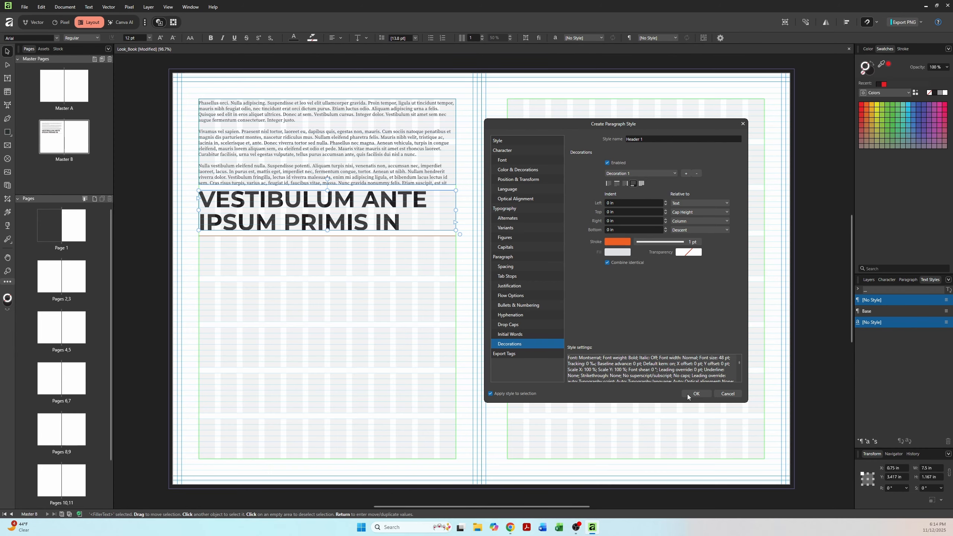
left_click(688, 395)
left_click(414, 298)
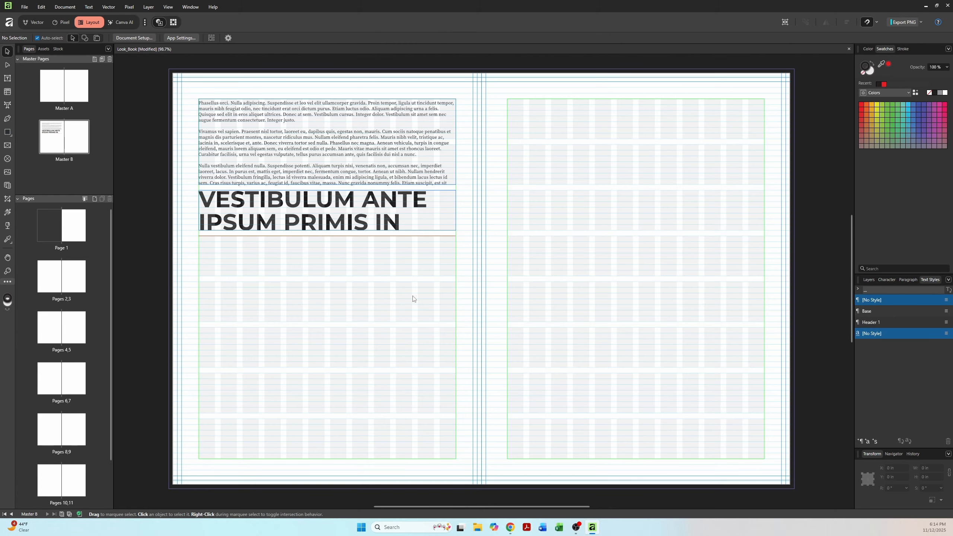
left_click(371, 223)
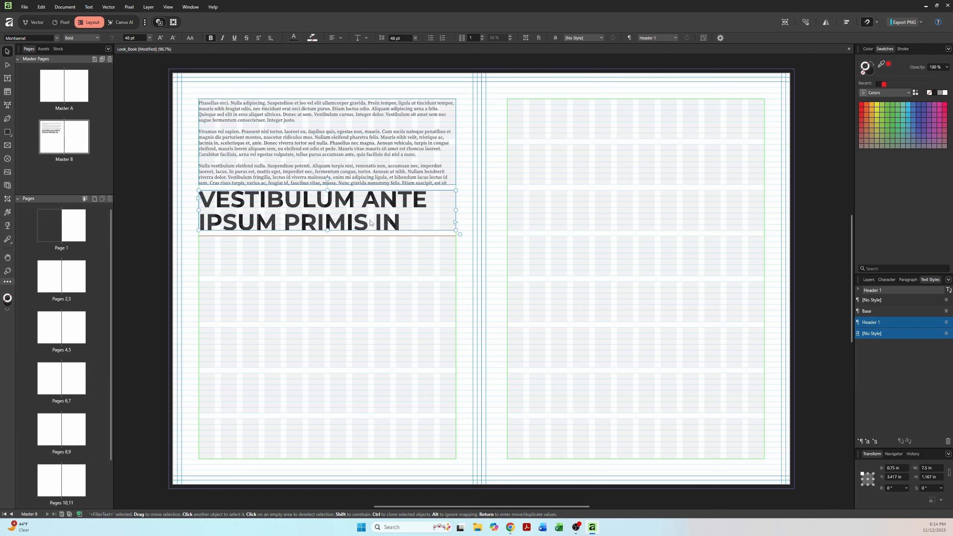
left_click(356, 253)
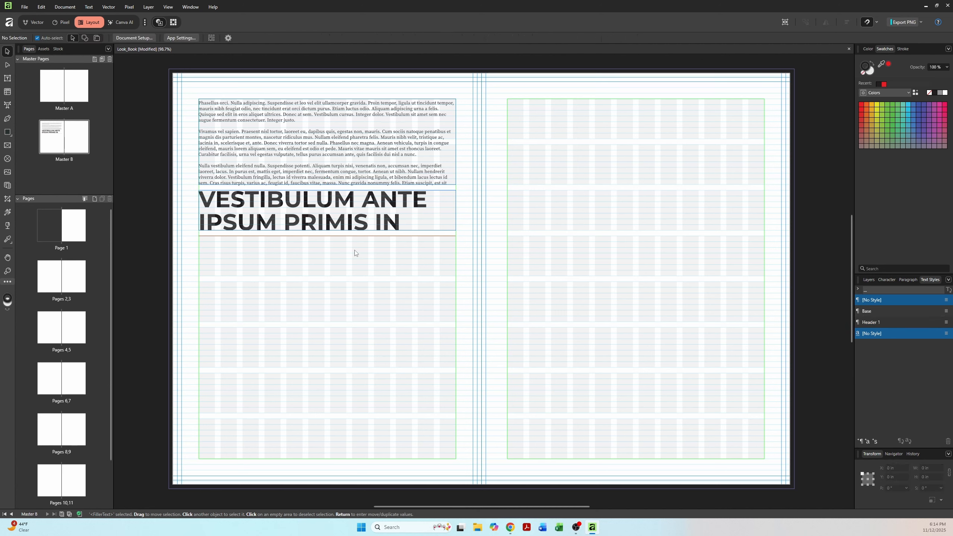
Step: Duplicate the heading frame straight down, placing the copy at about Y 5.25 in below the original
left_click(358, 223)
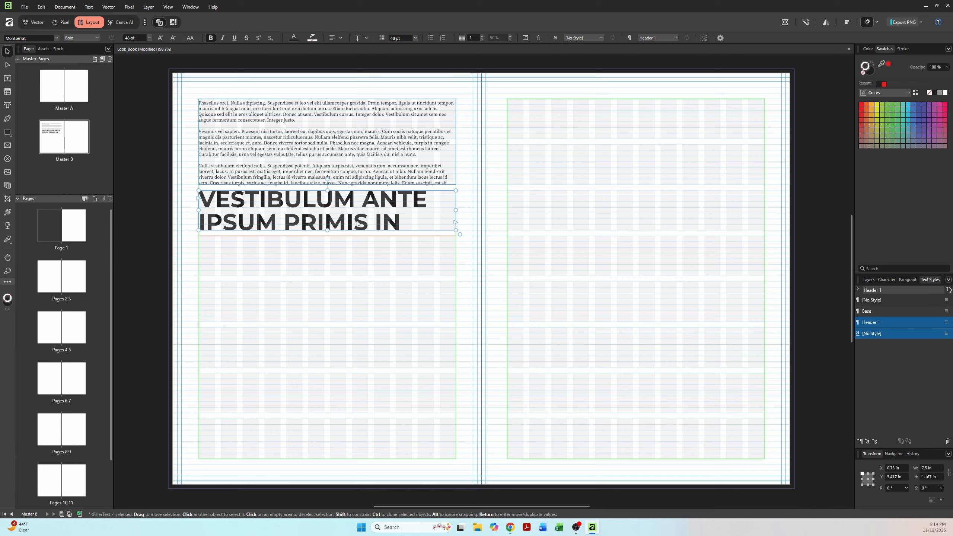
left_click_drag(357, 224, 377, 284)
left_click(464, 273)
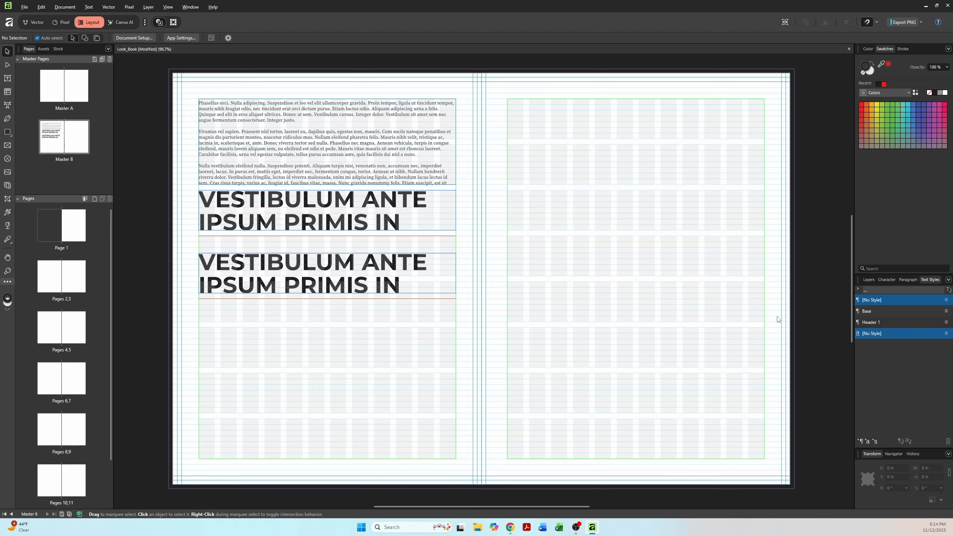
Step: Start a Header 2 paragraph style based on Header 1 from the lower heading frame, with Source Serif Pro as its font family
left_click(439, 280)
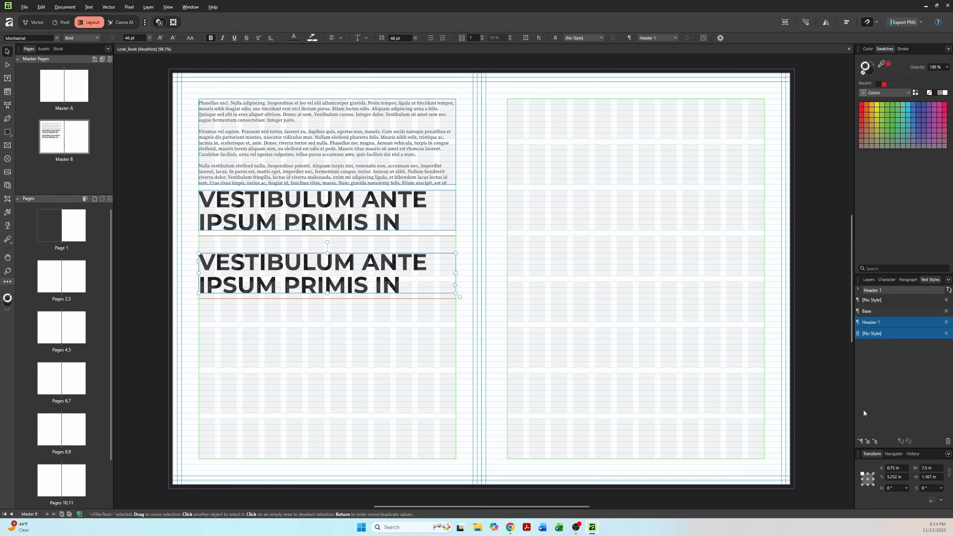
left_click(861, 442)
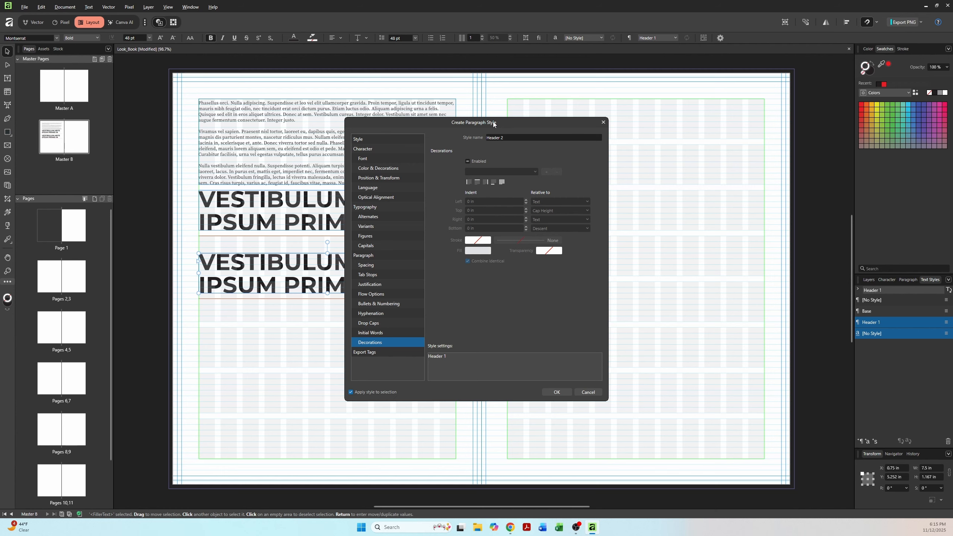
left_click_drag(493, 125, 608, 130)
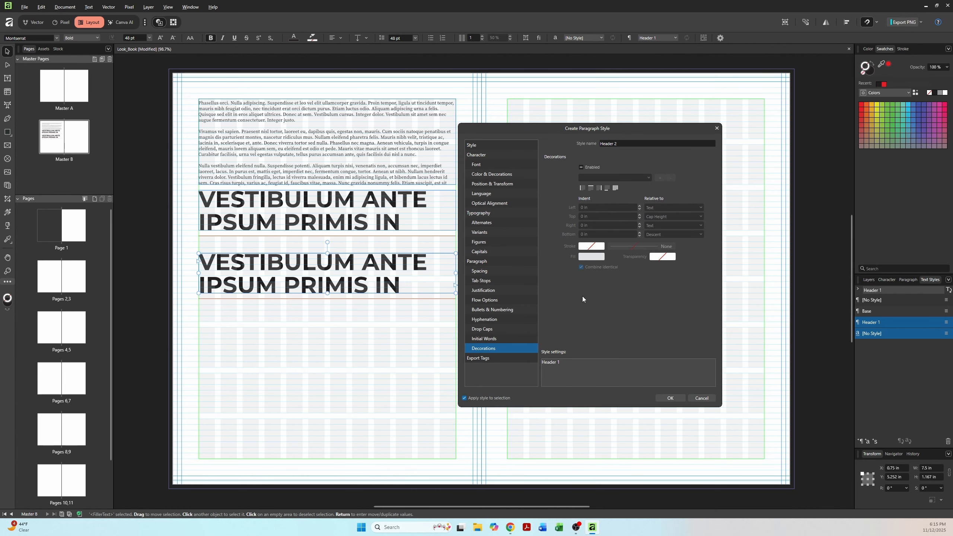
left_click(483, 163)
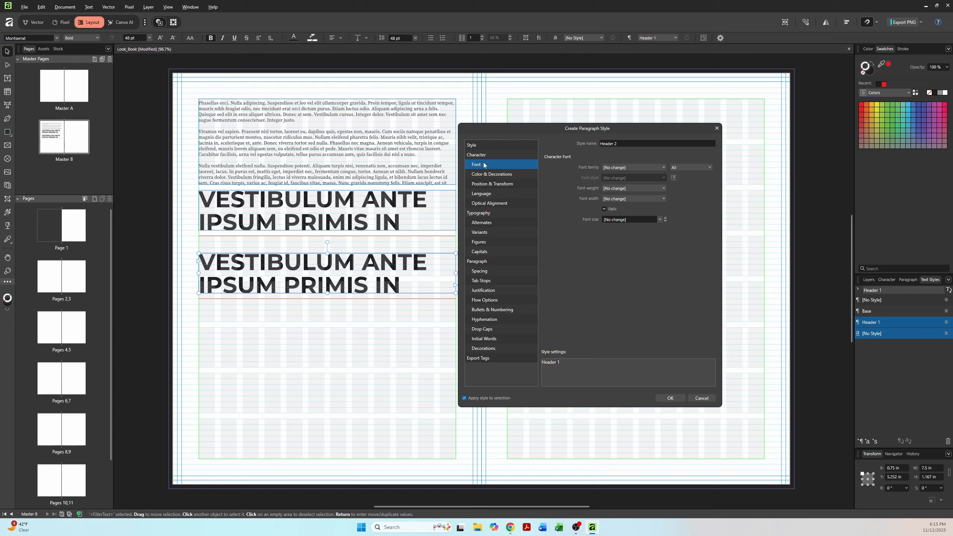
left_click(623, 167)
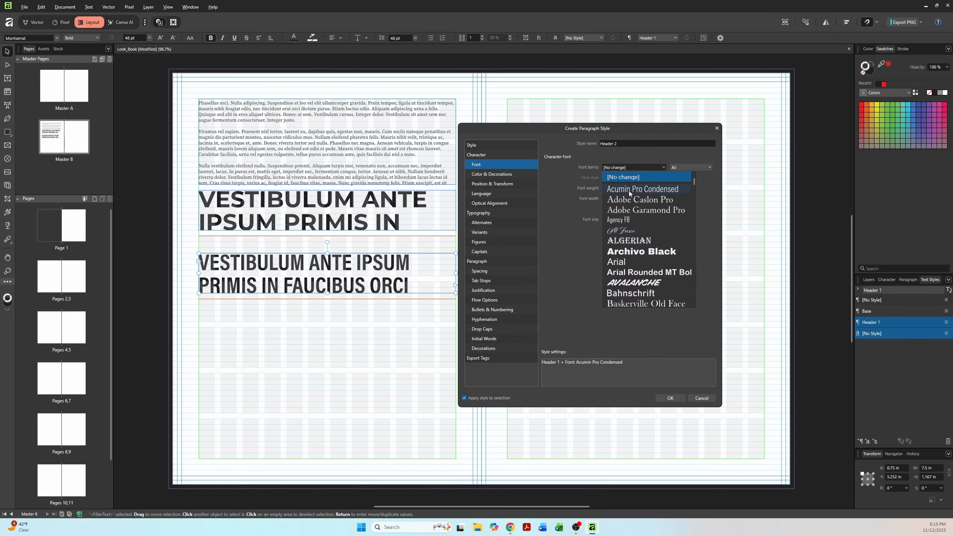
scroll(629, 191, "down", 20)
scroll(628, 191, "down", 20)
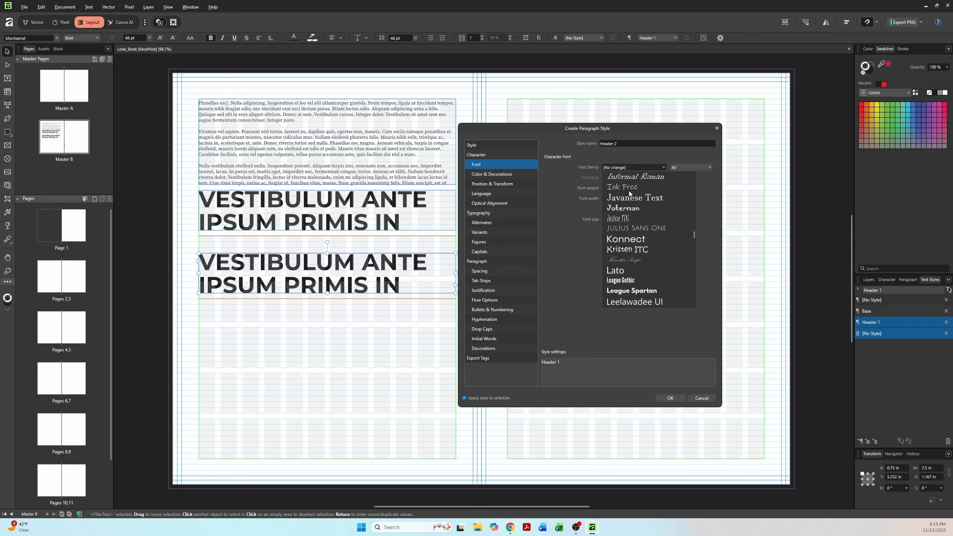
scroll(628, 191, "down", 20)
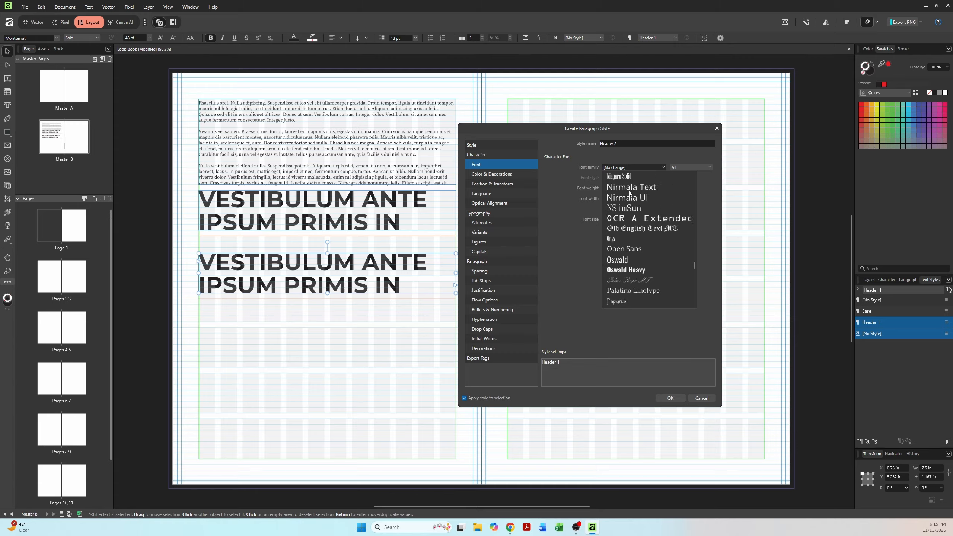
scroll(637, 193, "down", 20)
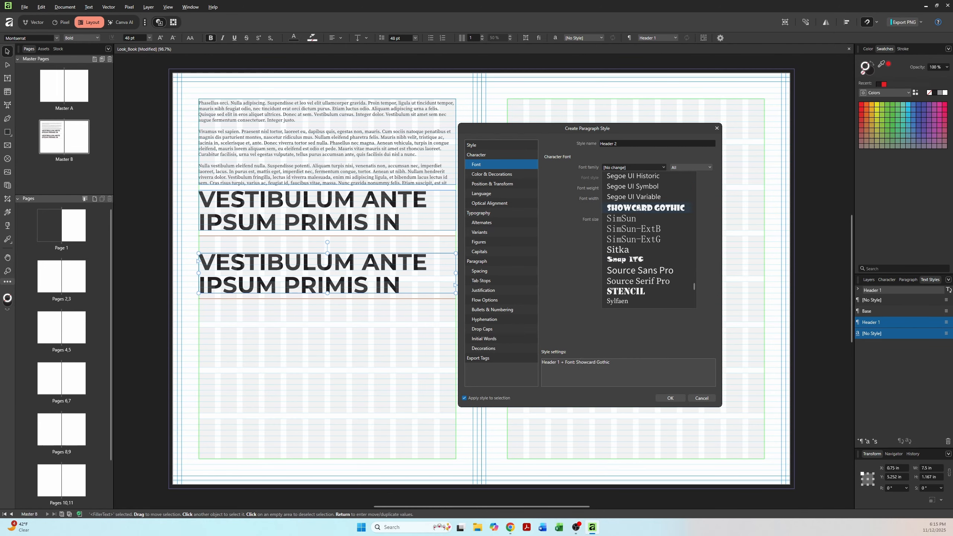
left_click(648, 280)
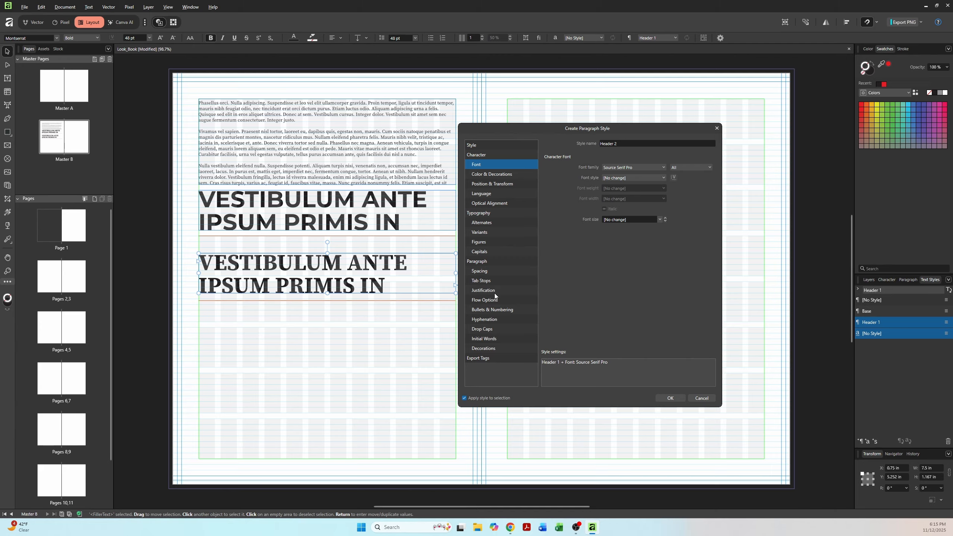
Step: Enable a bottom line decoration for the Header 2 style and color its stroke with the recent near-black swatch
left_click(497, 349)
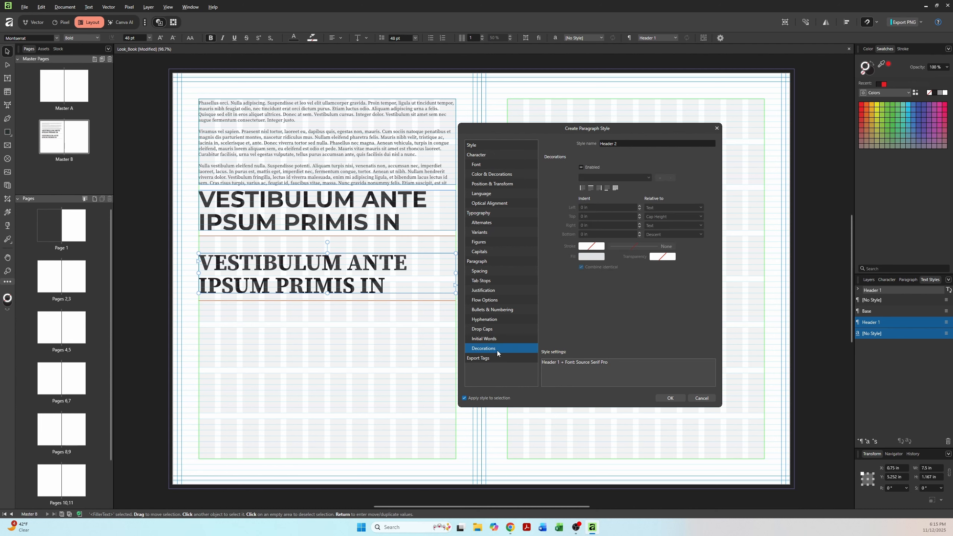
left_click(581, 168)
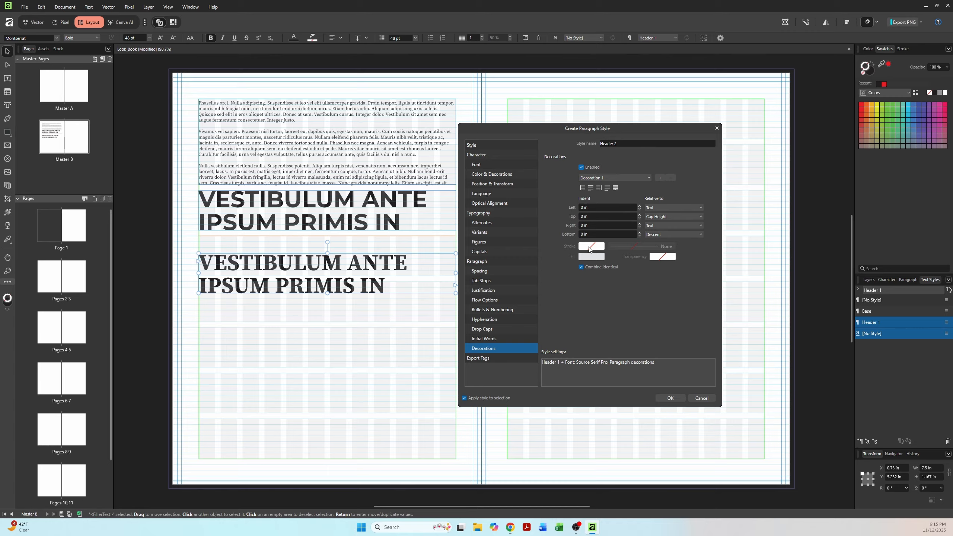
left_click(607, 189)
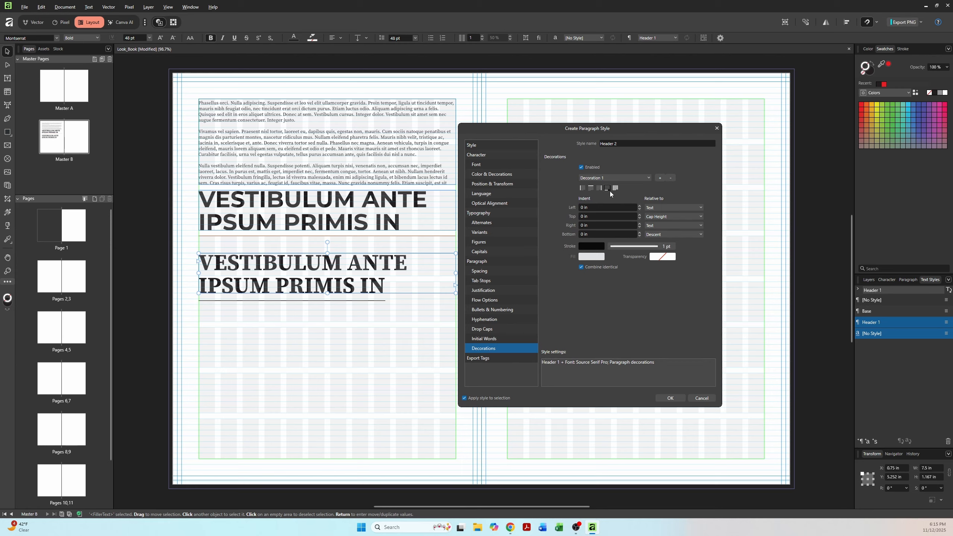
left_click(599, 247)
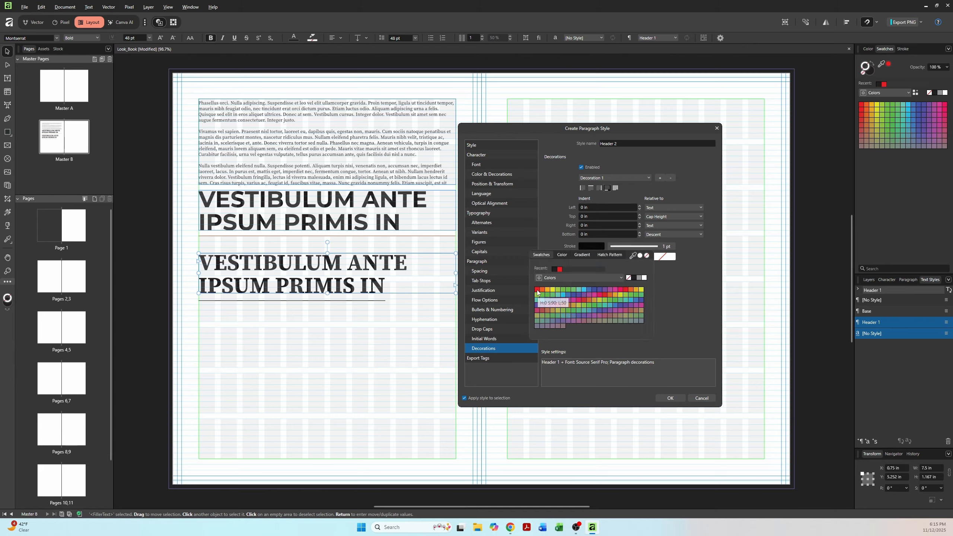
left_click(553, 269)
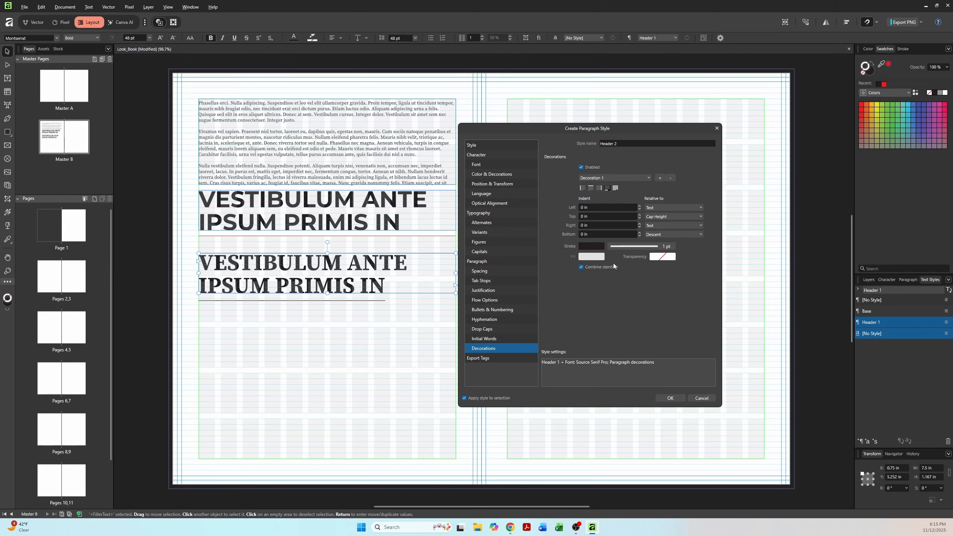
Step: Set the decoration's right edge relative to the column and create the Header 2 style
left_click(658, 227)
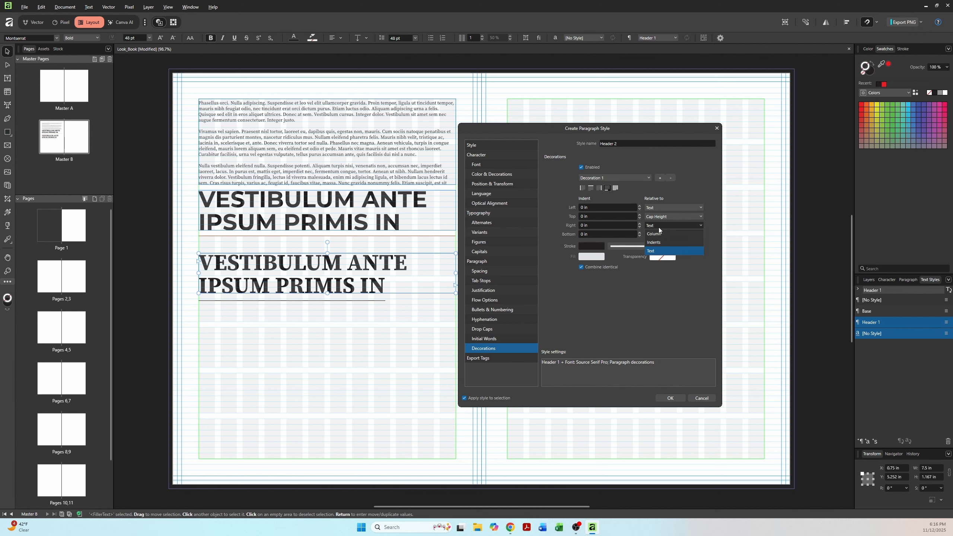
left_click(660, 236)
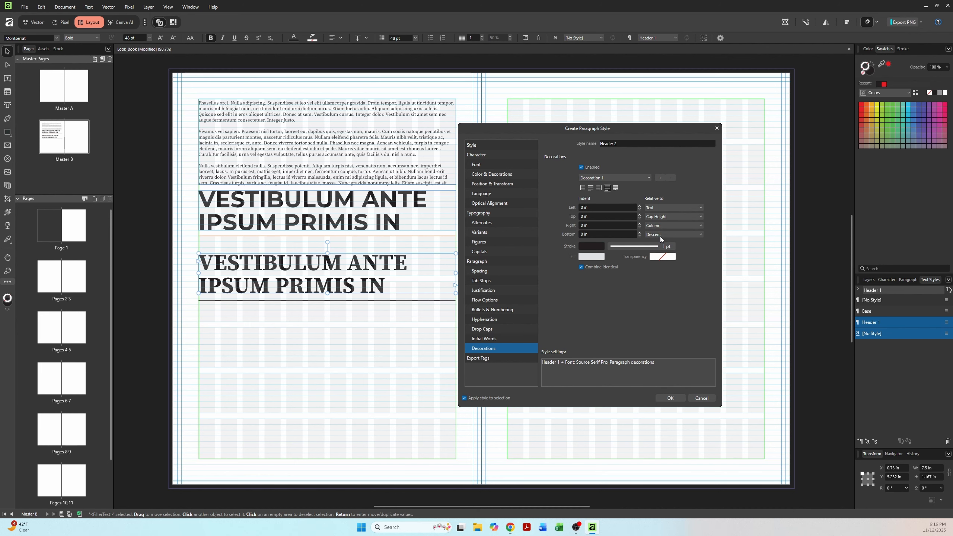
left_click(675, 400)
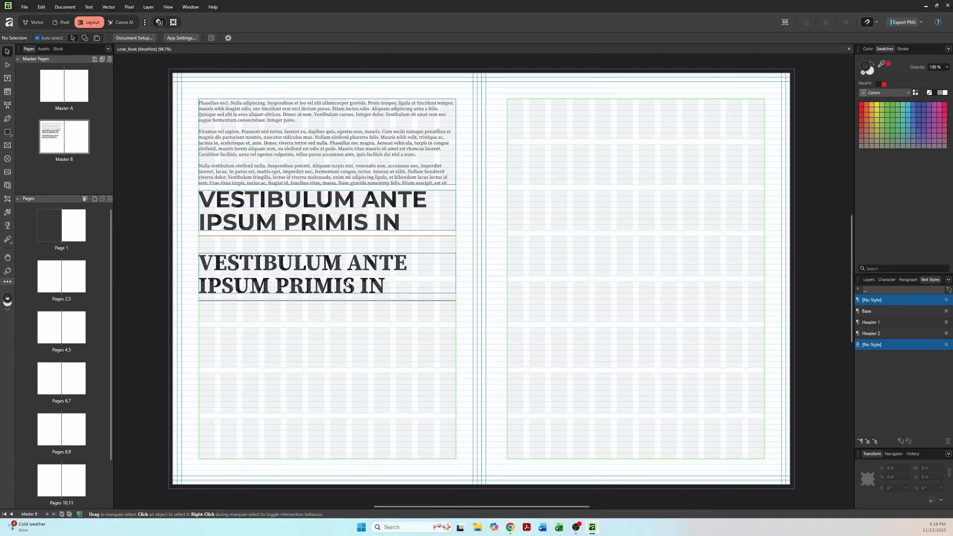
Step: Move the Header 2 frame up to about Y 5.09 in and duplicate the body text frame below it at about Y 6.95 in
left_click_drag(347, 284, 347, 279)
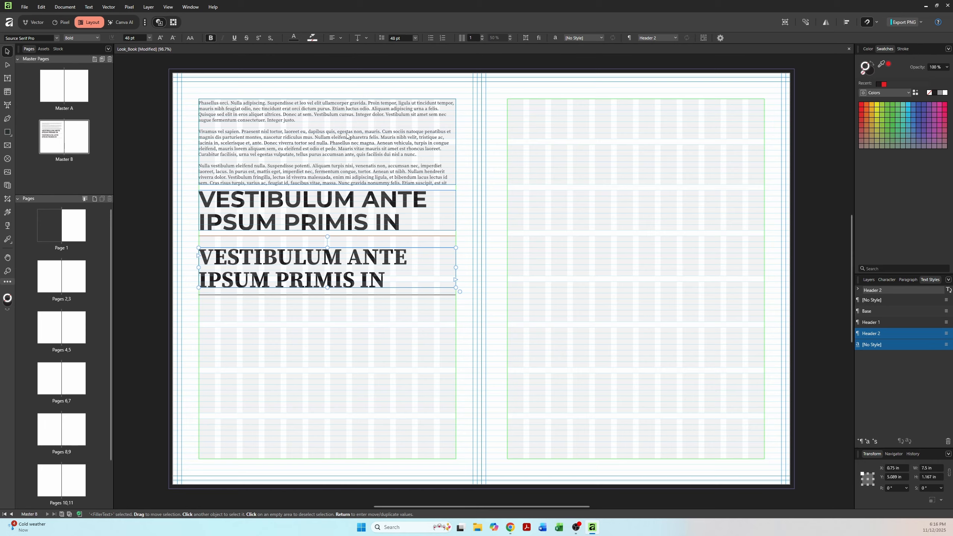
left_click(316, 330)
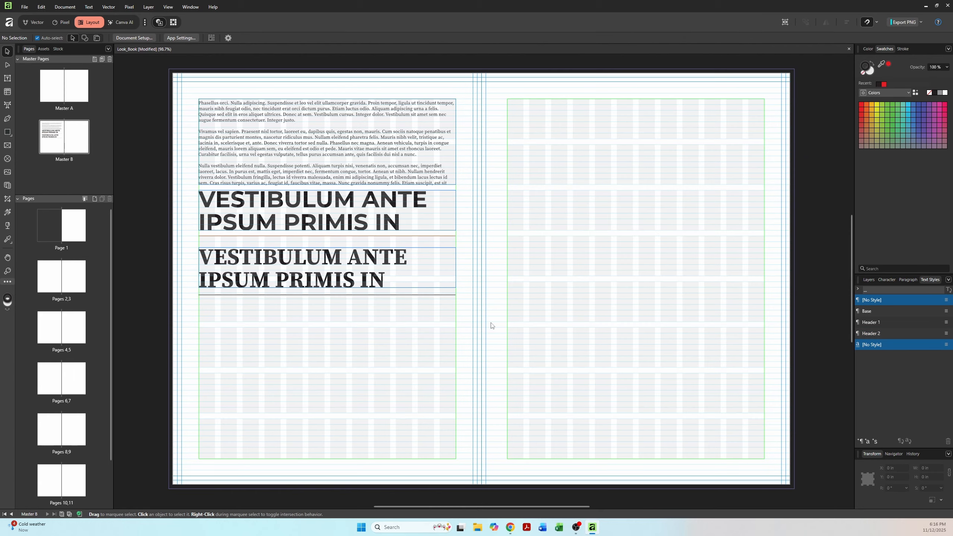
left_click(289, 138)
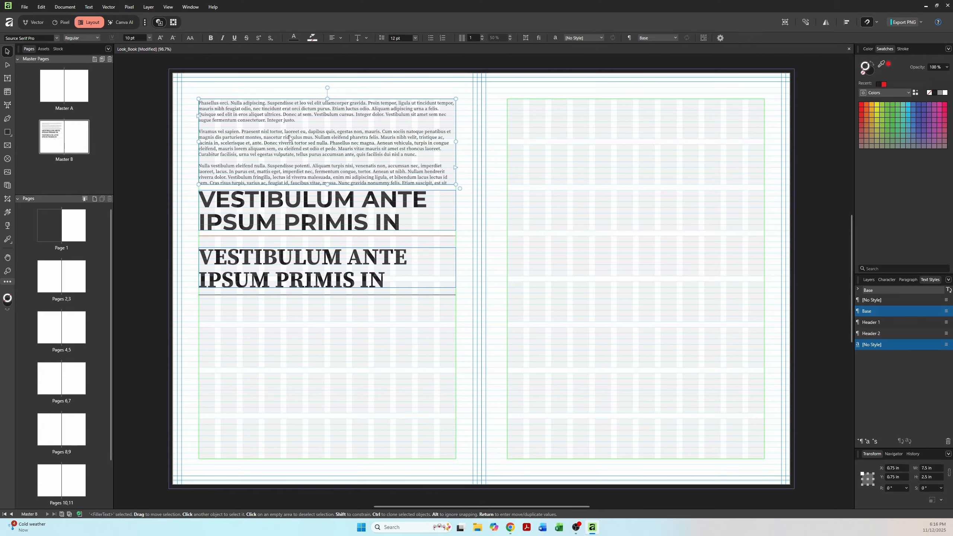
left_click_drag(289, 138, 301, 351)
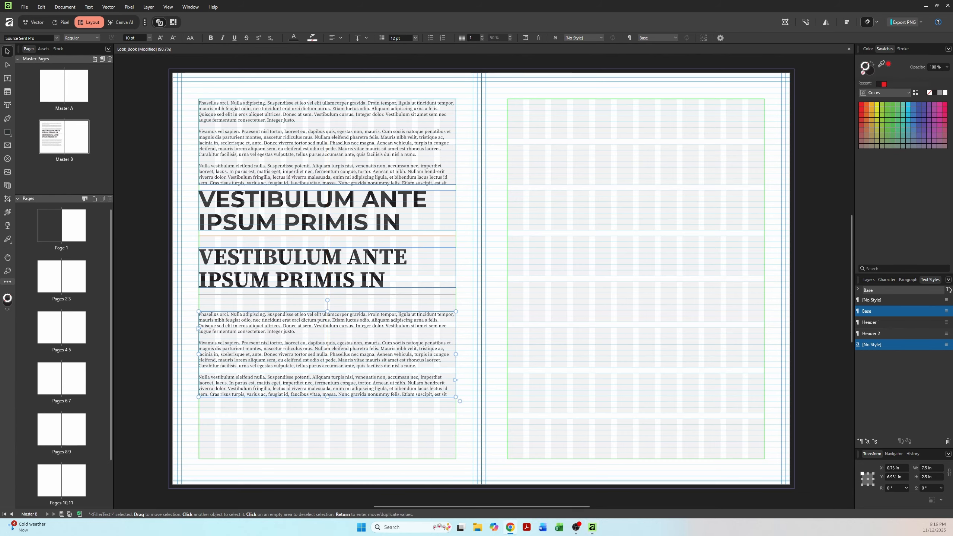
Step: Start a new paragraph style based on Base for the duplicated body frame, with space after set to 0 pt
left_click(871, 311)
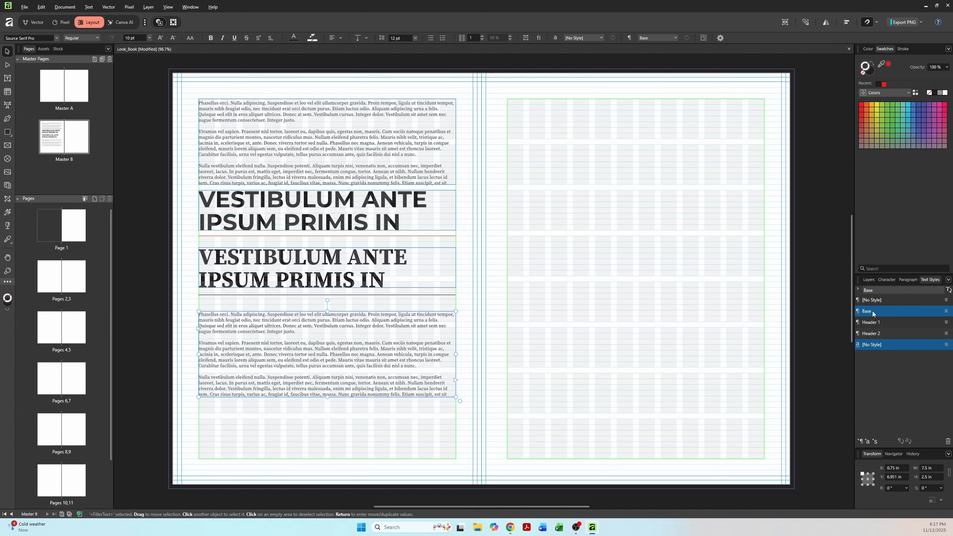
left_click(861, 442)
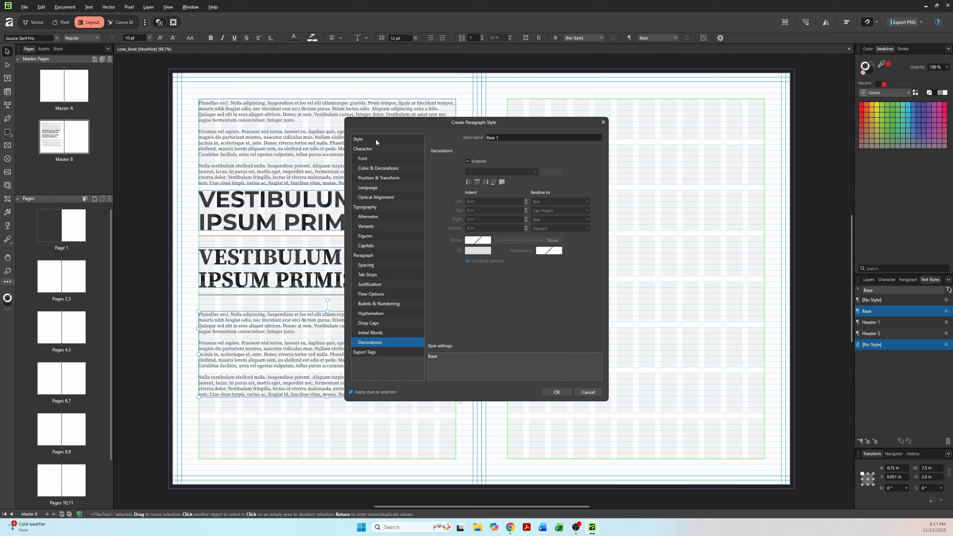
left_click(375, 139)
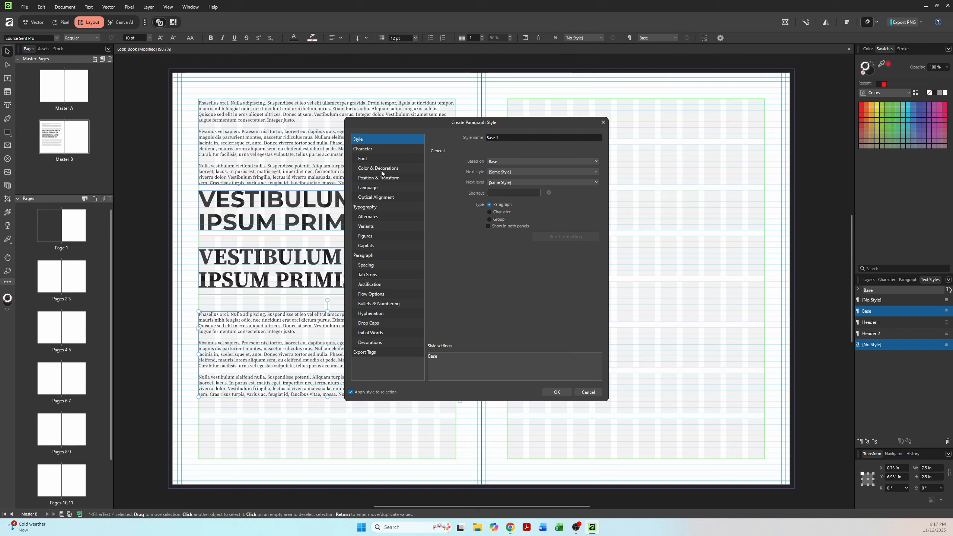
left_click(380, 265)
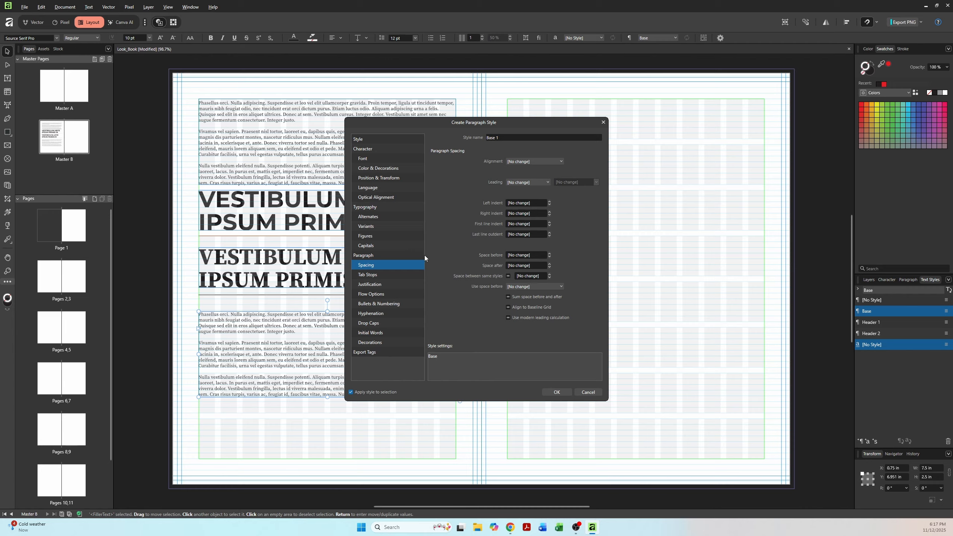
left_click(524, 266)
type("0")
Step: Set the new style's alignment to Justified Last Line Left and its first line indent to 6 pt
left_click(528, 162)
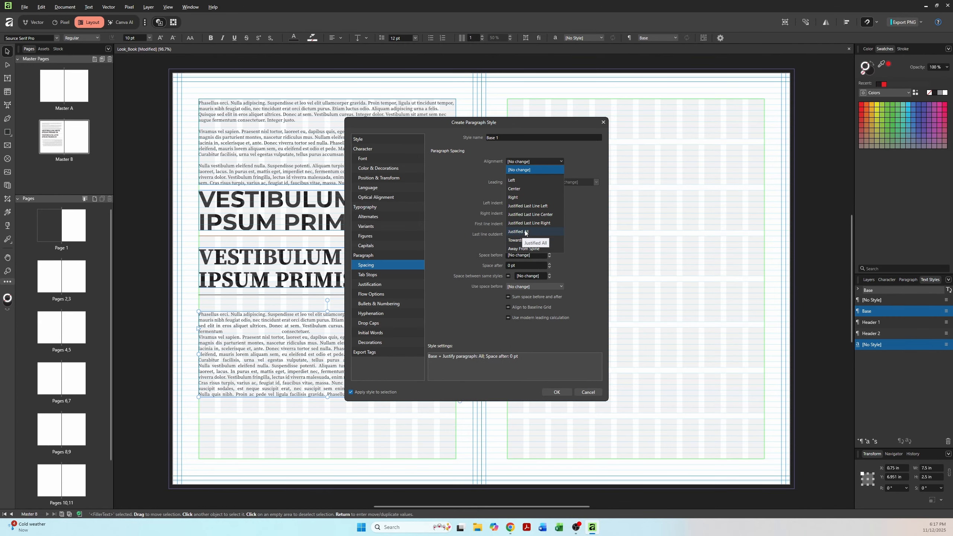
left_click(524, 207)
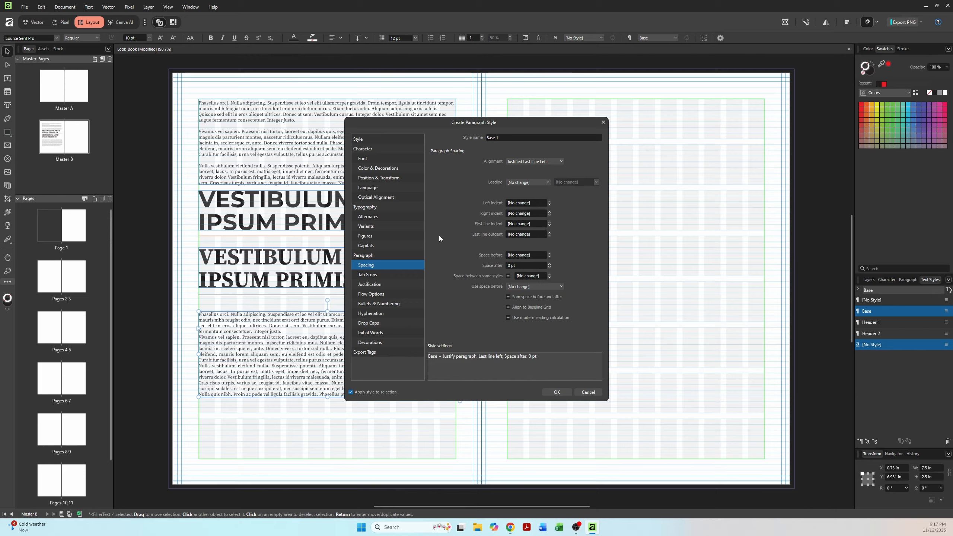
left_click(524, 224)
type("6pt")
key("Tab")
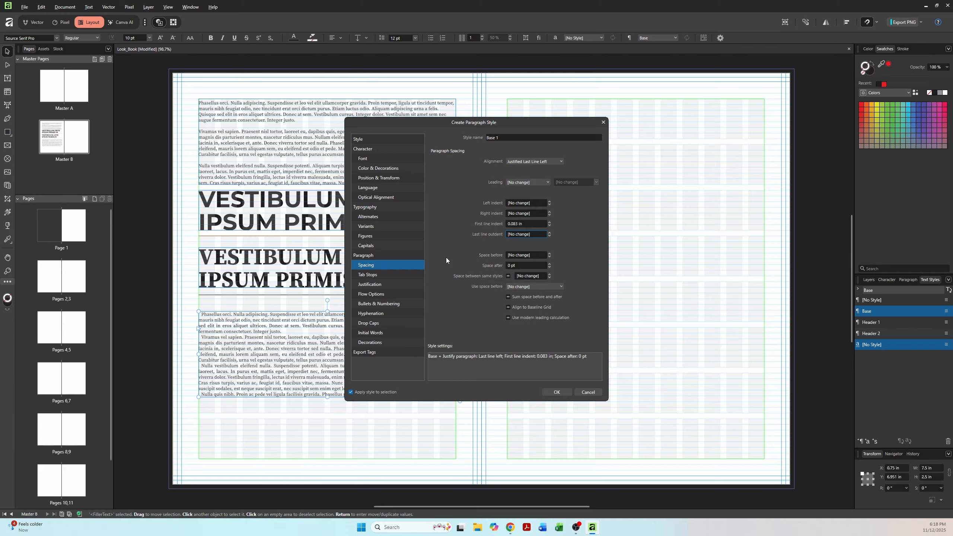
Step: Set the style's justification word spacing to 75% minimum, 85% desired and 110% maximum, keeping the body text in view beside the dialog
left_click(378, 287)
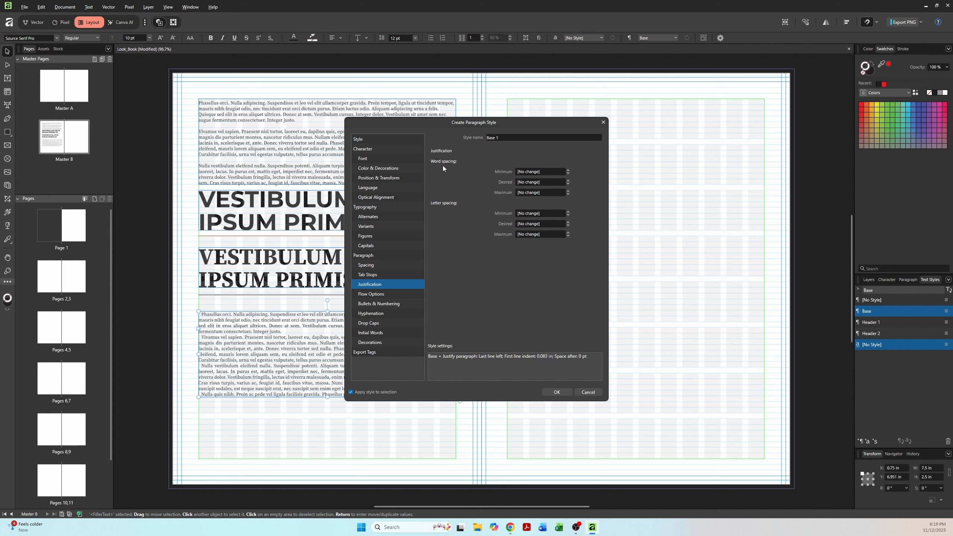
left_click(526, 171)
type("75")
left_click(535, 183)
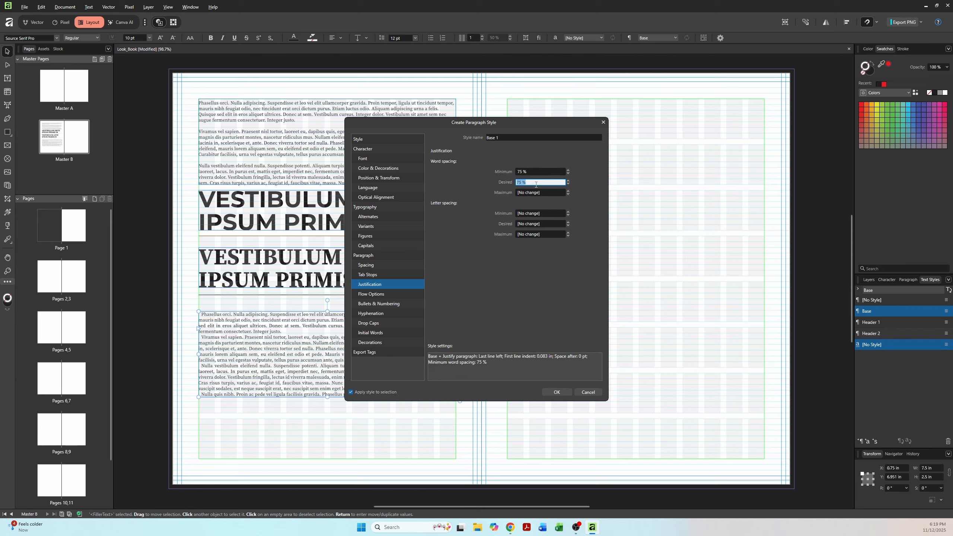
type("85")
key("Tab")
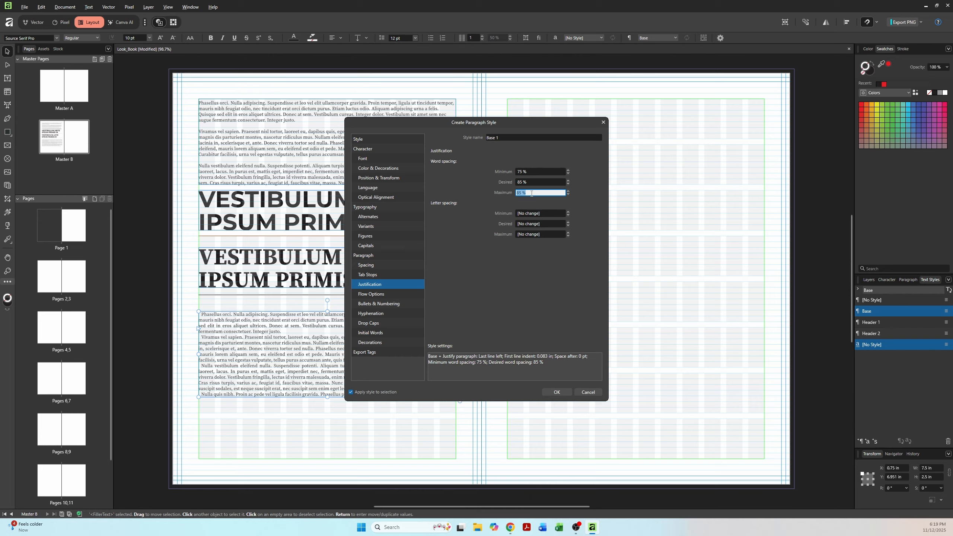
type("110")
left_click_drag(358, 121, 487, 126)
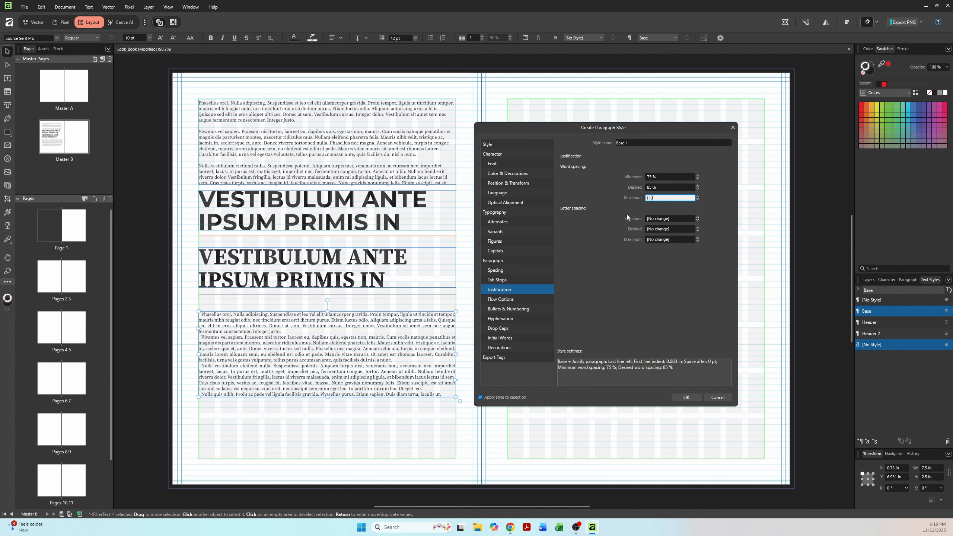
Step: Set the style's letter spacing to -2% minimum, 0% desired and 4% maximum, and create the style
left_click(659, 220)
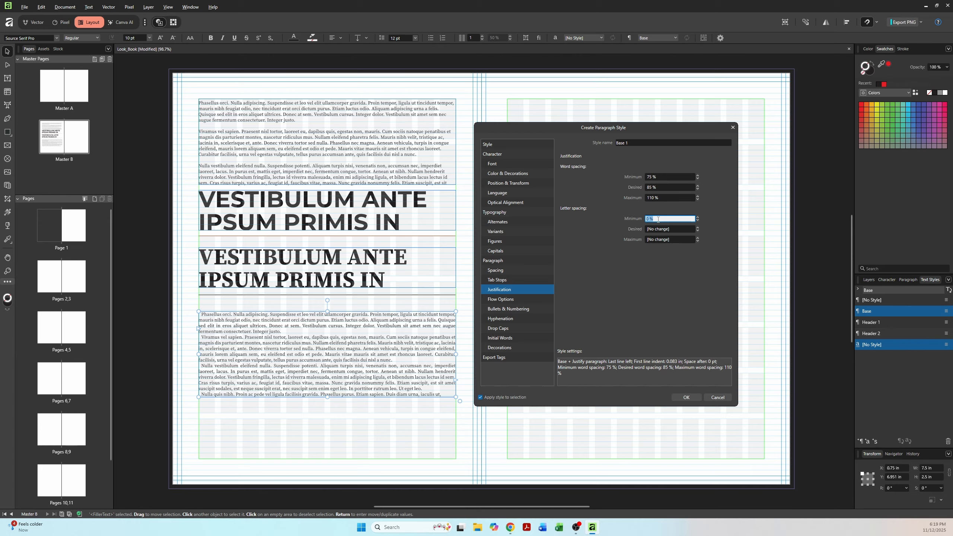
type("-2")
left_click(654, 230)
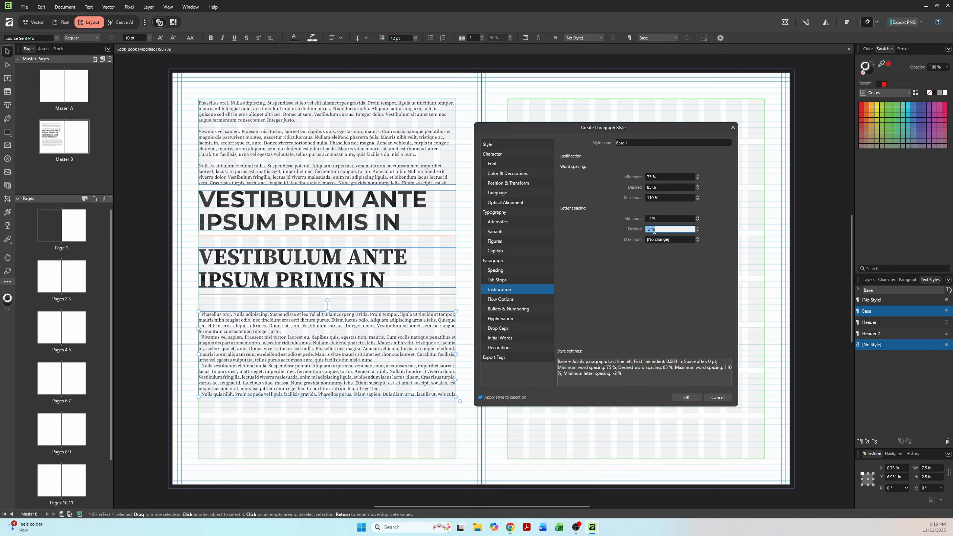
type("0")
key("Return")
left_click(654, 243)
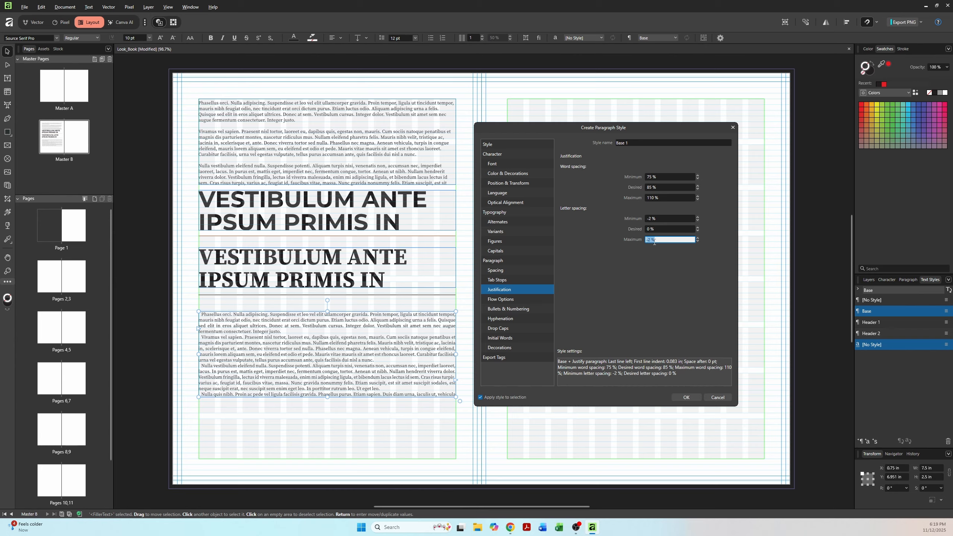
type("4")
left_click(654, 229)
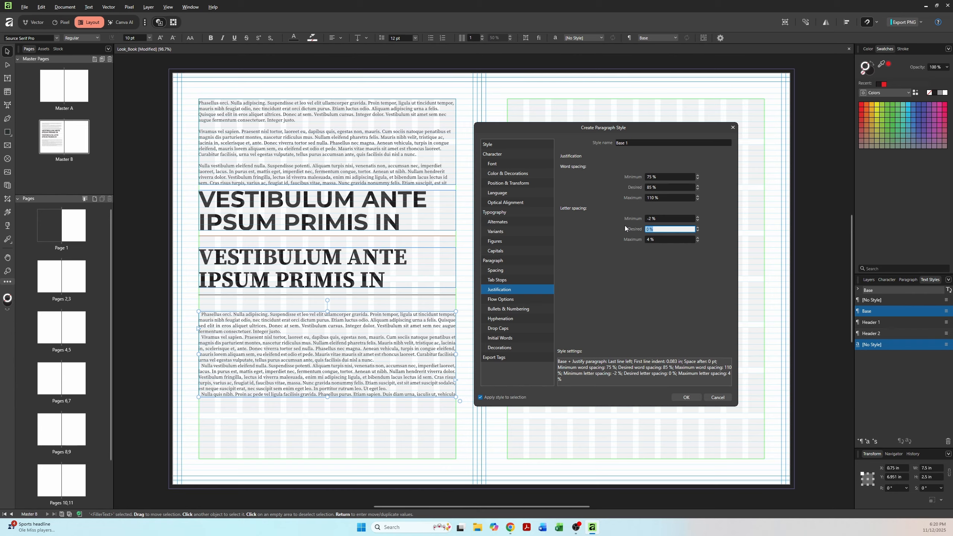
left_click(678, 397)
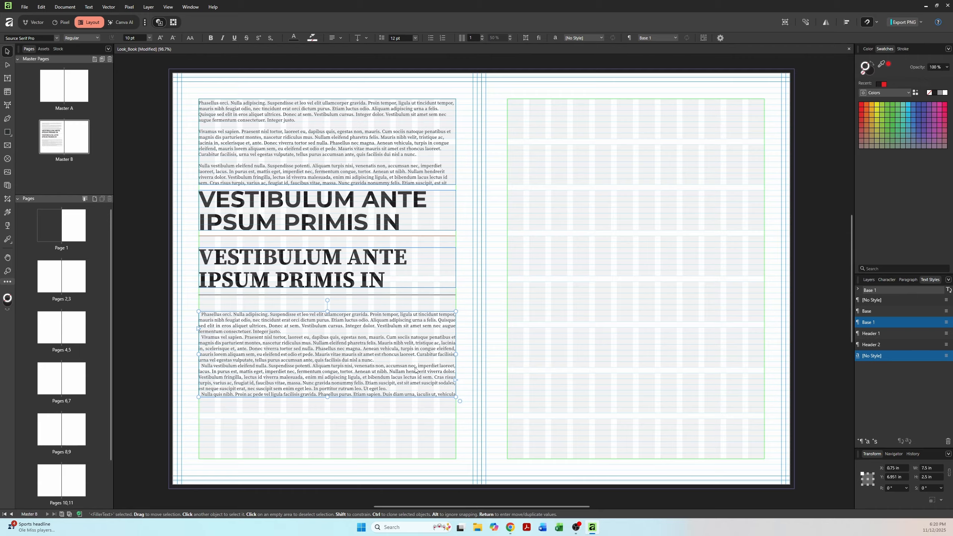
Step: Duplicate the justified body frame straight across onto the facing page and split the copy into two columns with a 0.167 in gutter
left_click_drag(415, 370, 723, 369)
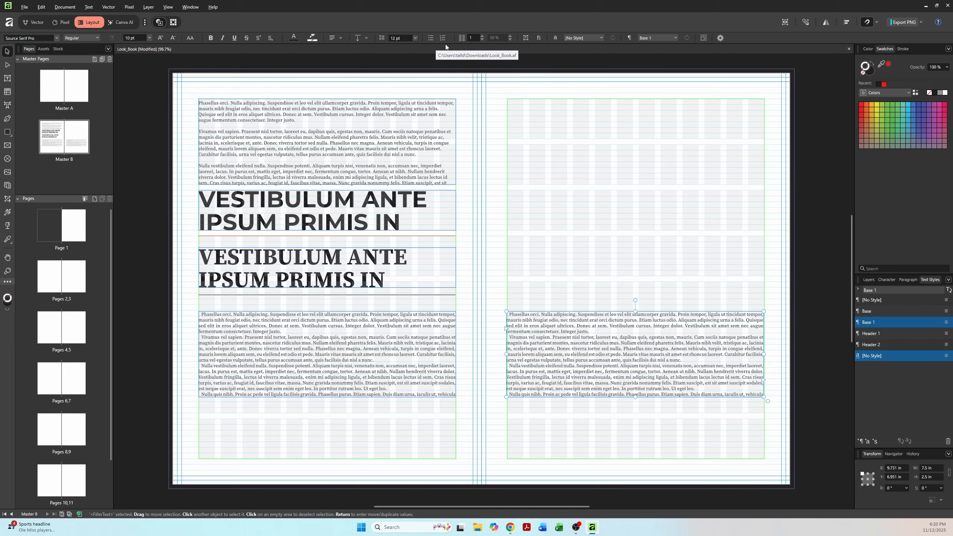
left_click(482, 37)
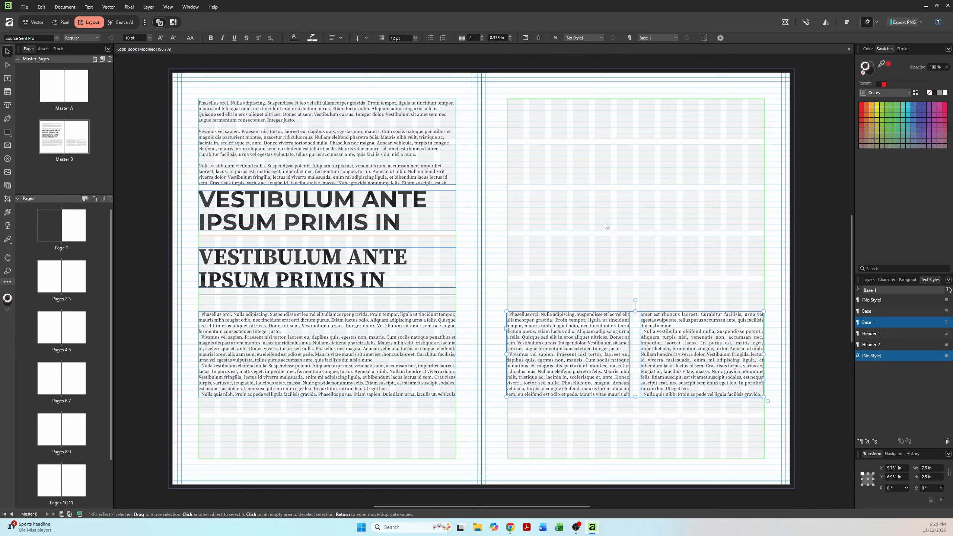
left_click(494, 38)
type("167")
key("Return")
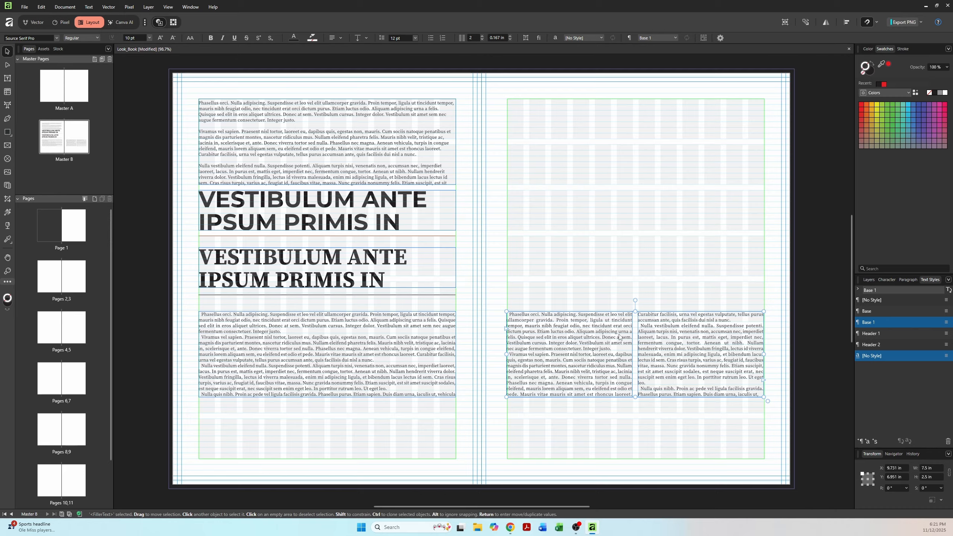
Step: Move the two-column frame up to the page's upper margin and make a three-column copy of it directly below at about Y 3.445 in
left_click_drag(615, 331, 616, 121)
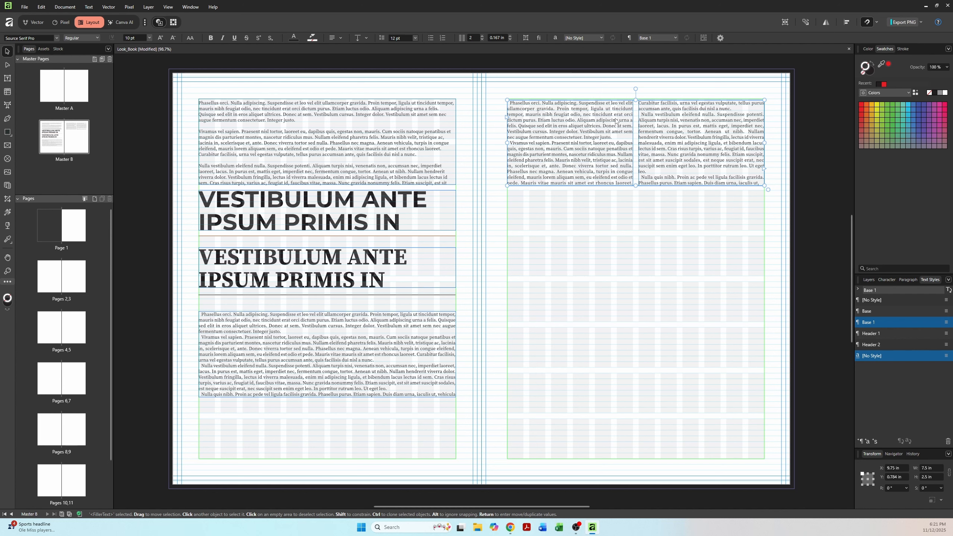
left_click_drag(615, 121, 616, 212, "ctrl")
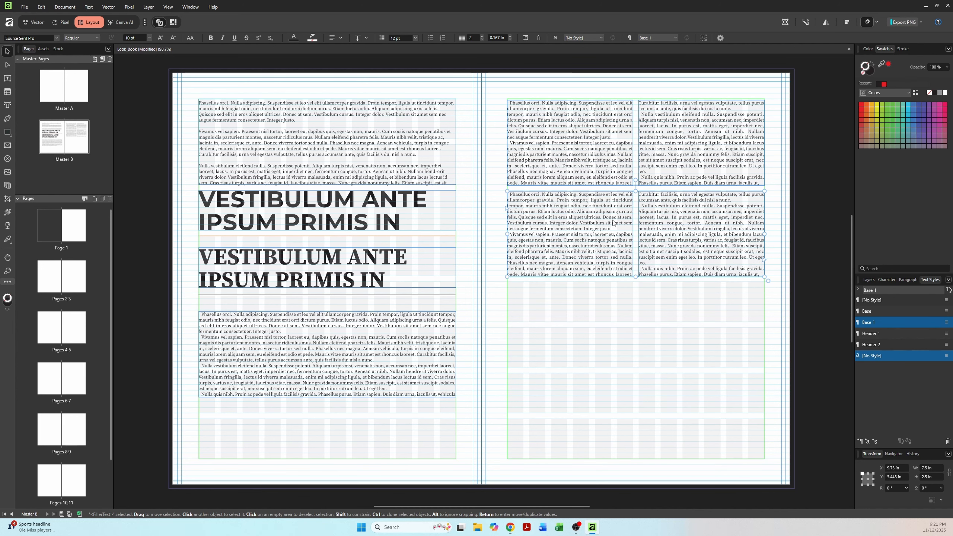
left_click(482, 39)
left_click(645, 349)
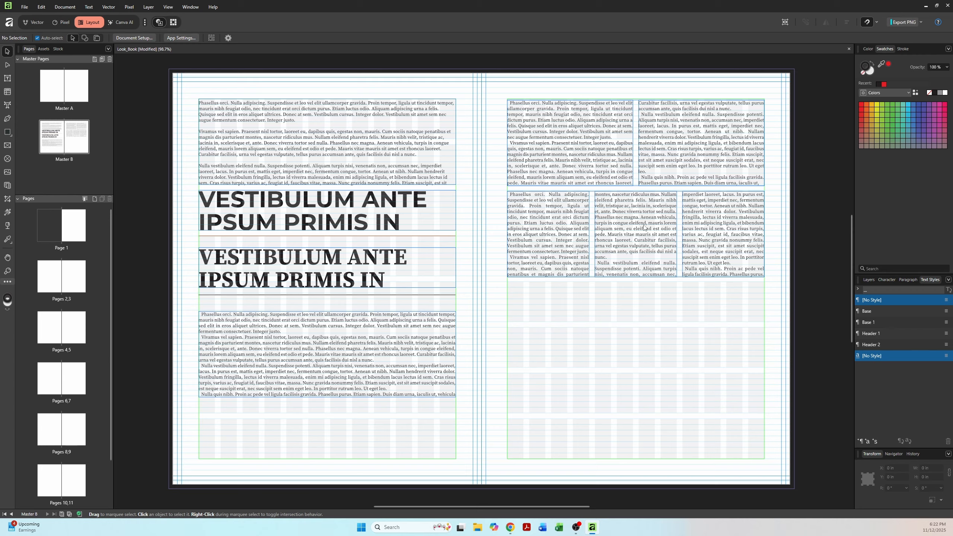
Step: Try four columns in the lower frame on the facing page and return it to three columns
left_click(625, 271)
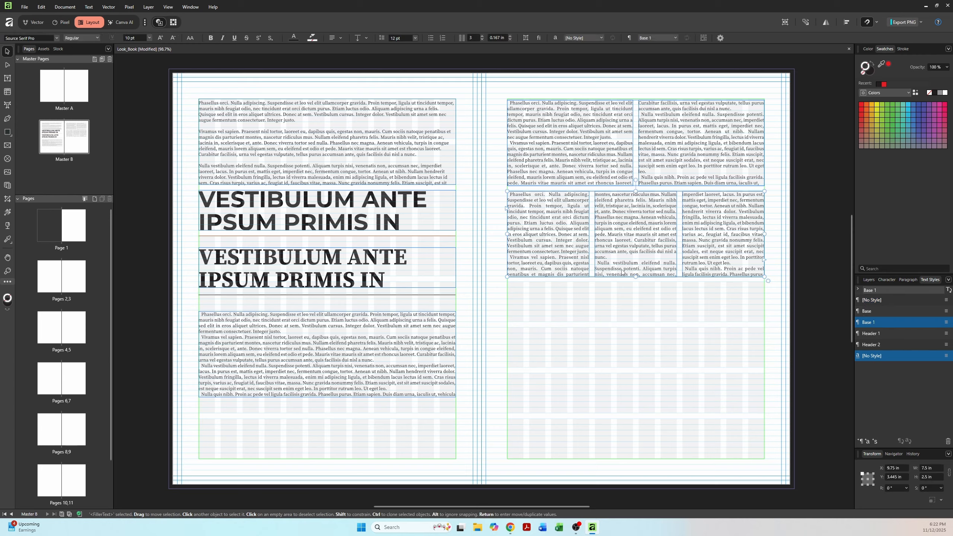
left_click(481, 37)
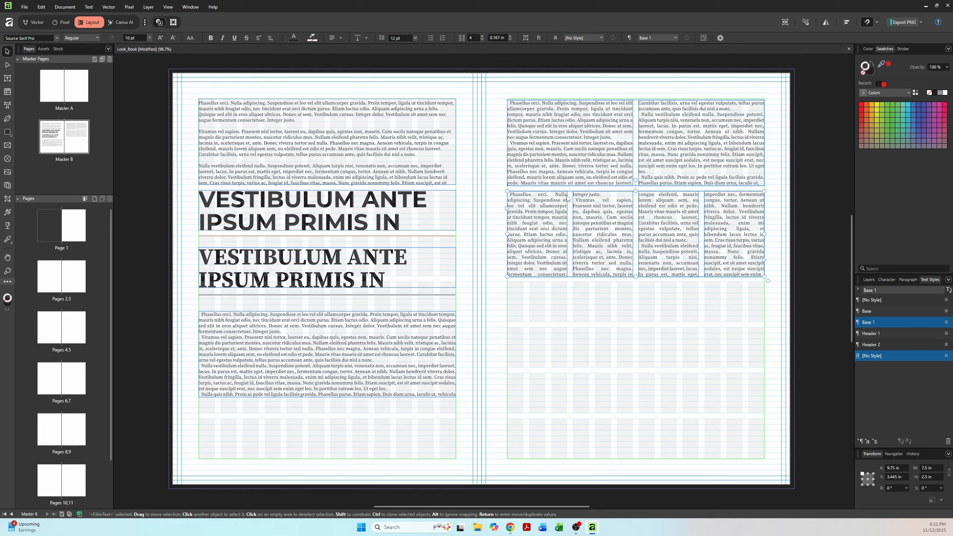
left_click(482, 39)
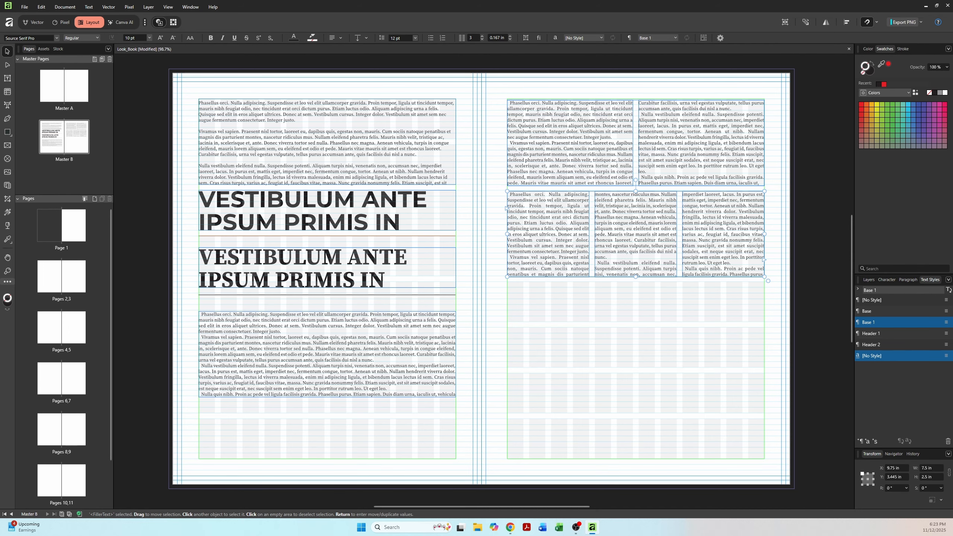
key("alt+Tab")
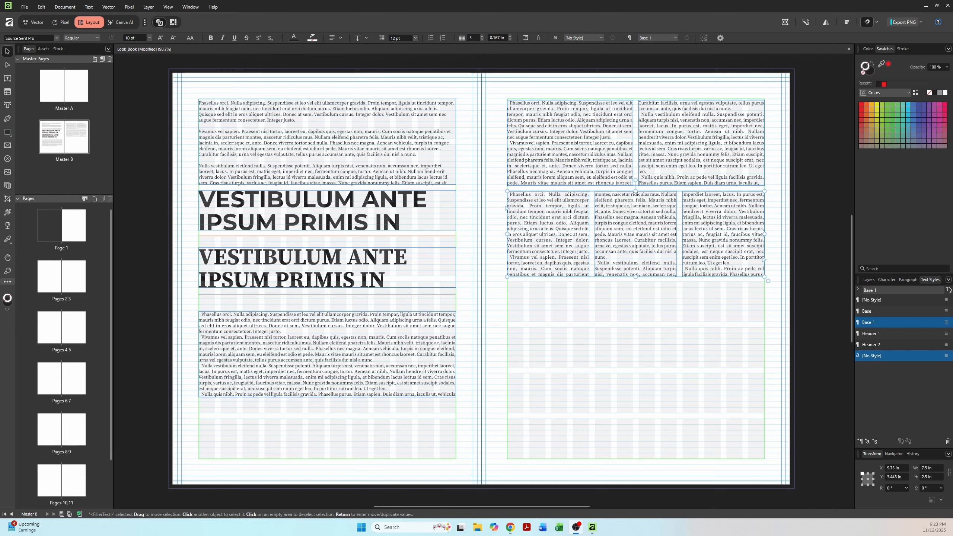